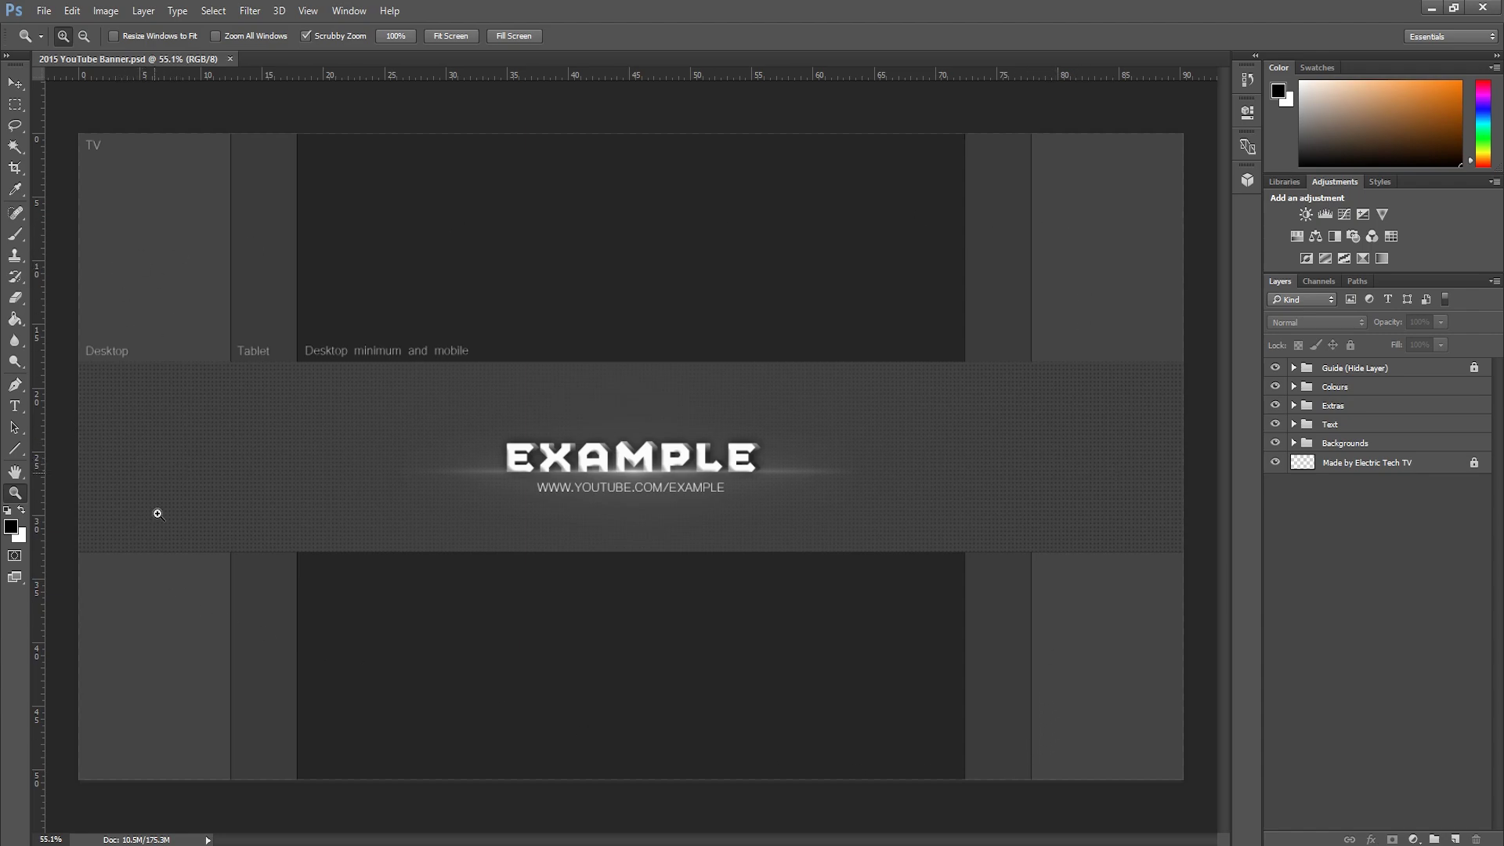
Compare the banner with and without the device Guide overlay, leaving it hidden.
left_click(1274, 368)
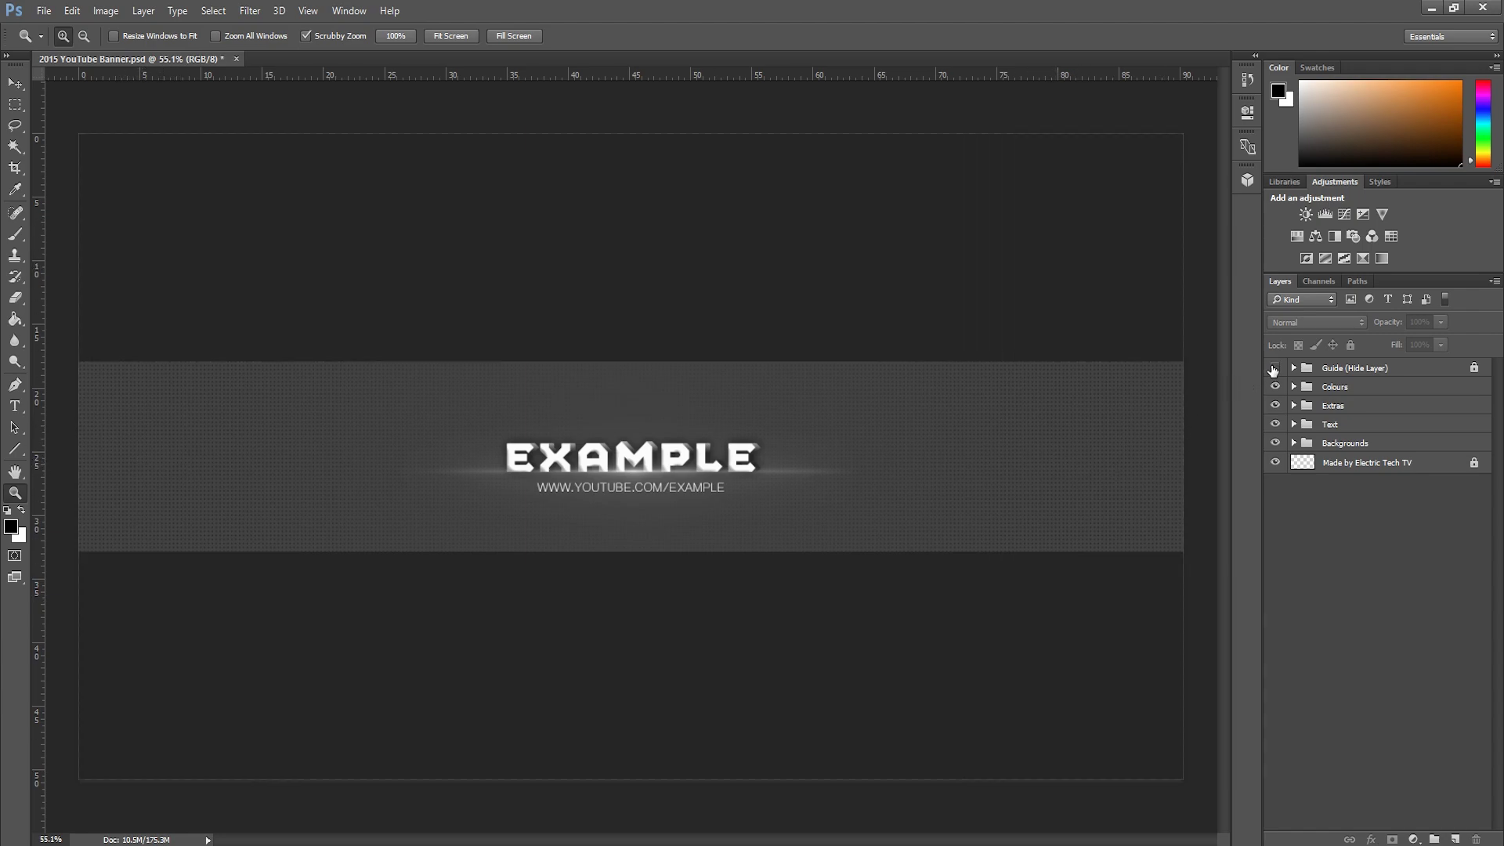
left_click(1276, 369)
left_click(1276, 370)
left_click(1275, 370)
left_click(1275, 370)
Expand the Colours group and preview variants by hiding Red, Orange, Purple and Navy.
left_click(1294, 387)
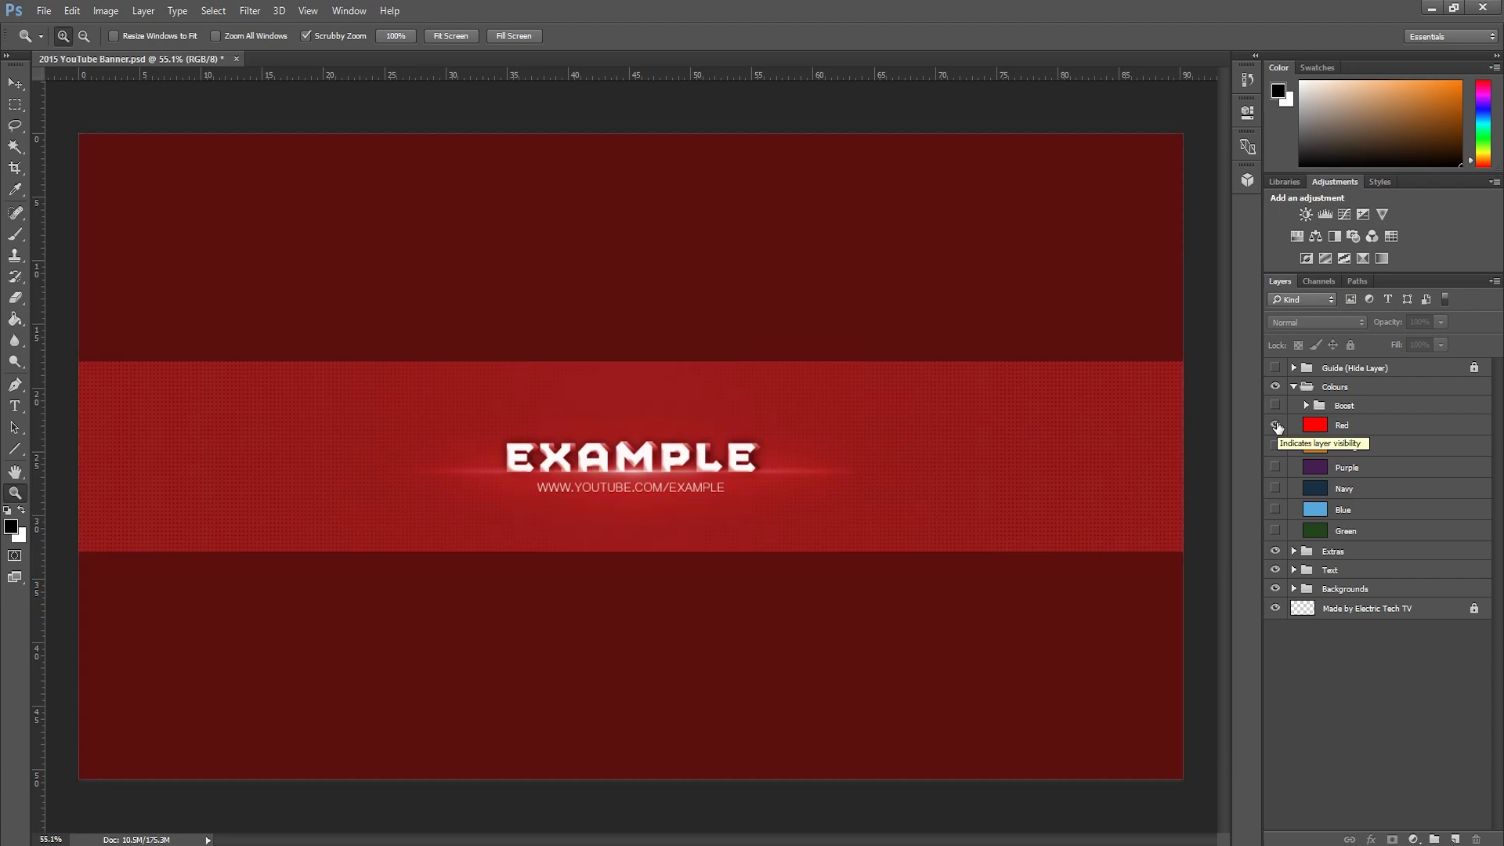
left_click(1275, 426)
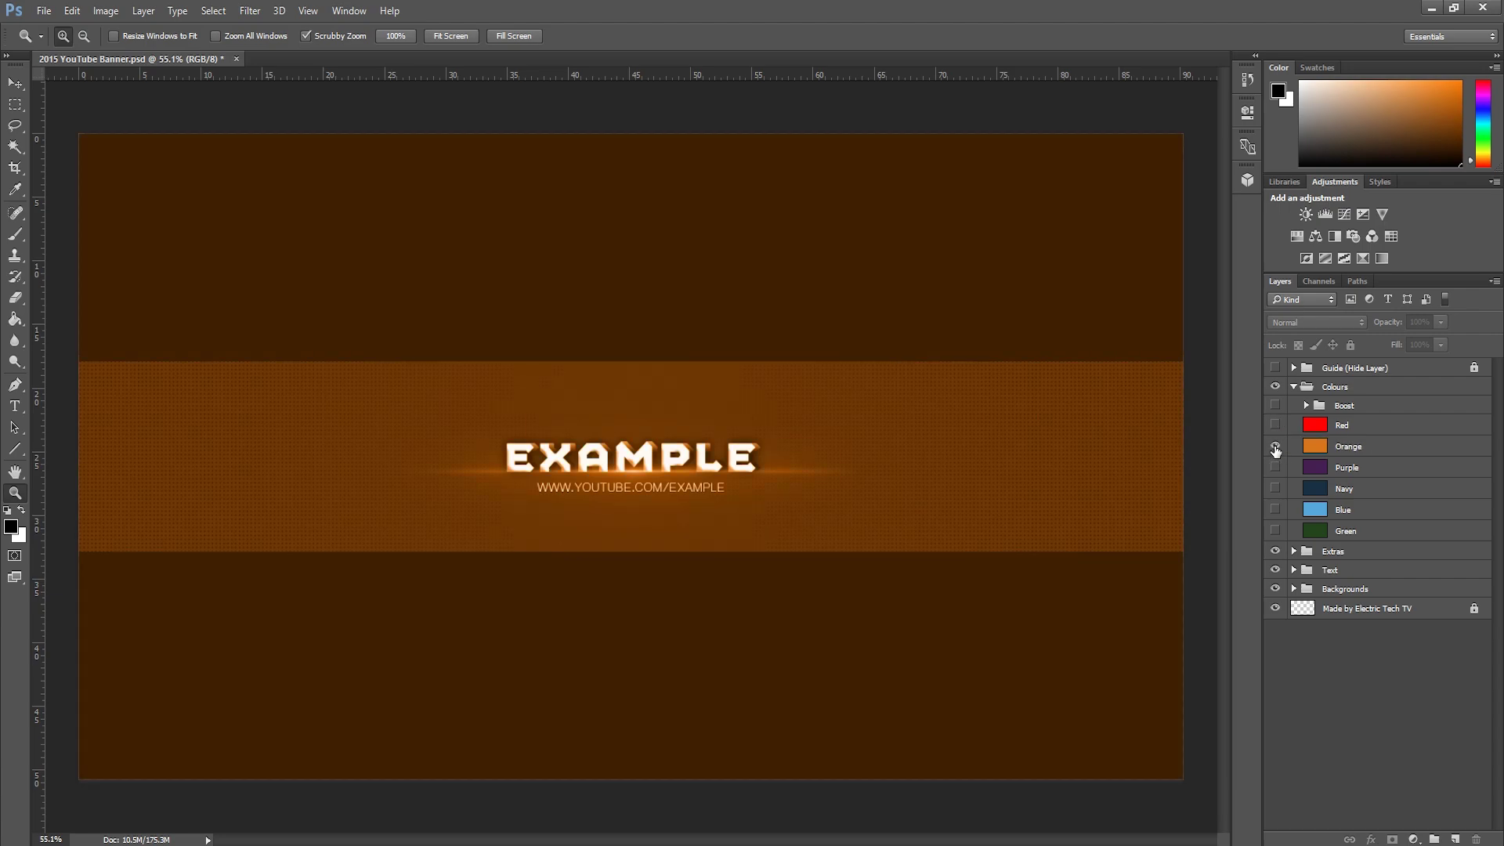
left_click(1275, 447)
left_click(1275, 467)
left_click(1275, 489)
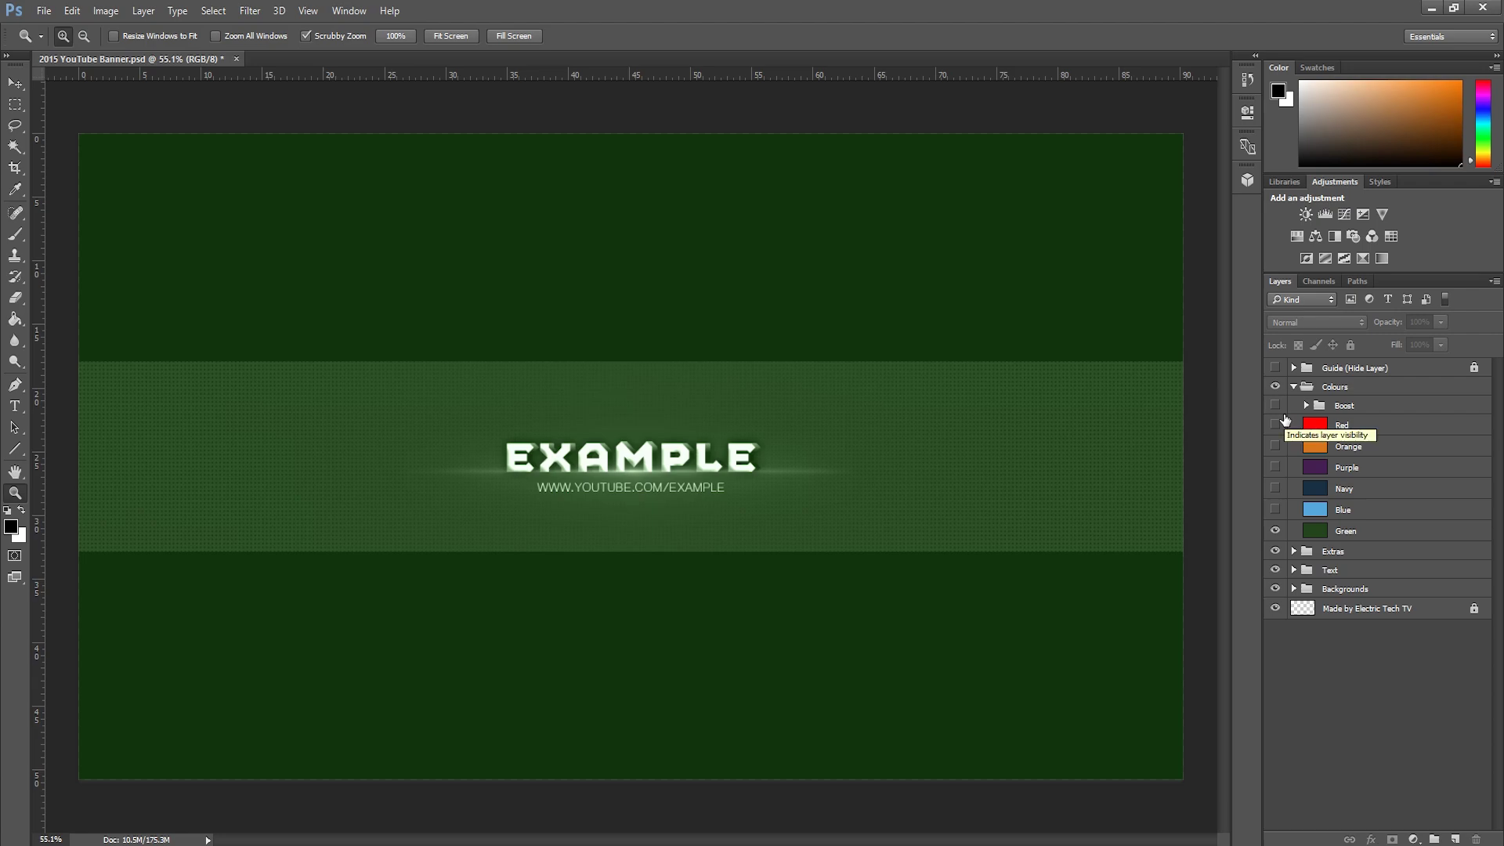
Try Green with Boost on, then turn off Green, Blue and Navy.
left_click(1279, 531)
left_click(1274, 406)
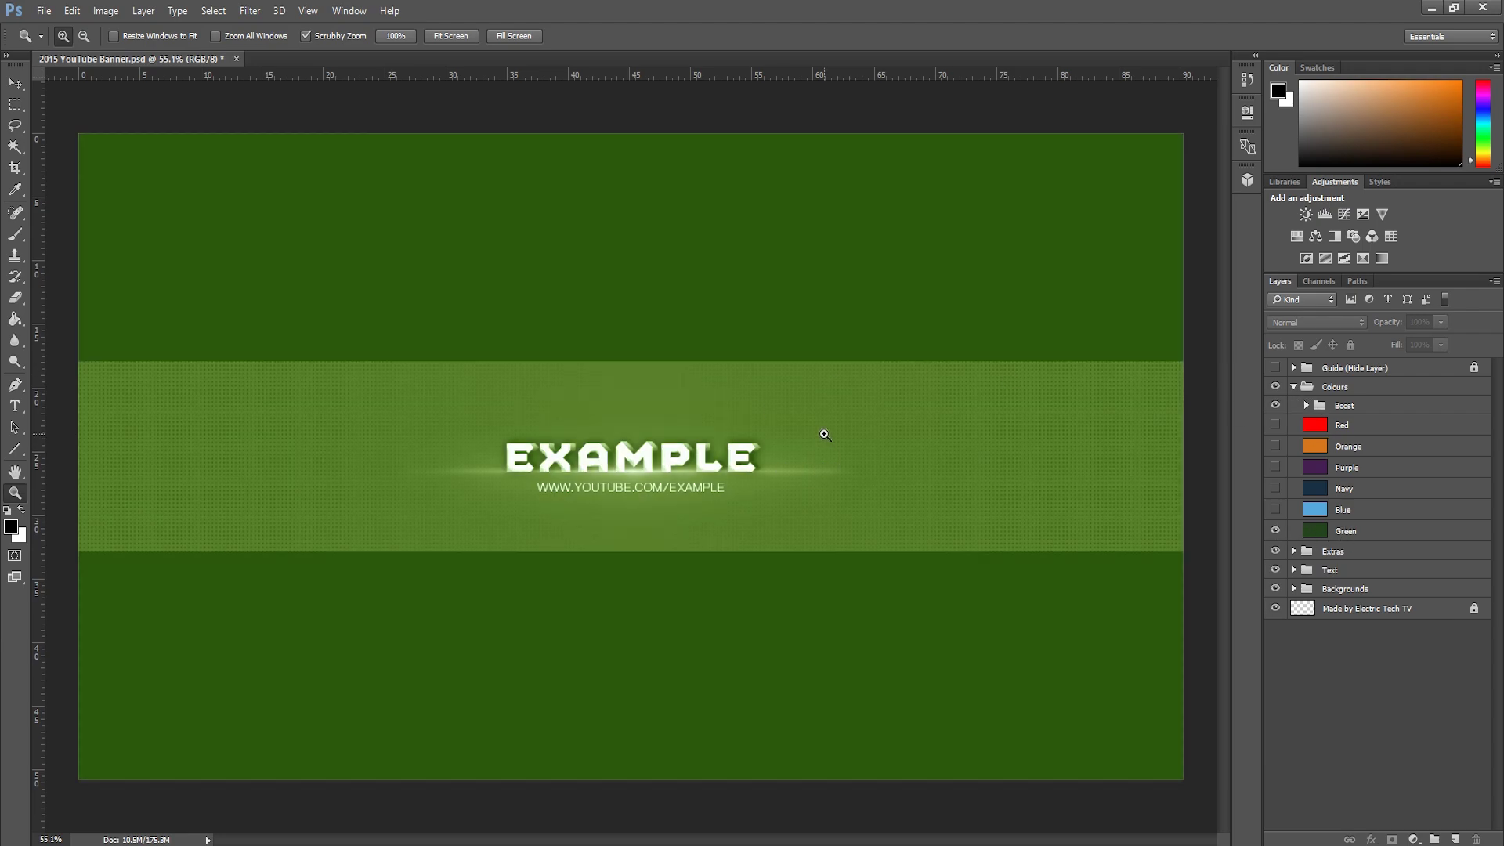
left_click(1277, 532)
left_click(1276, 511)
left_click(1274, 488)
Turn Boost off for a plain grey banner, collapse Colours and expand Extras.
left_click(1275, 406)
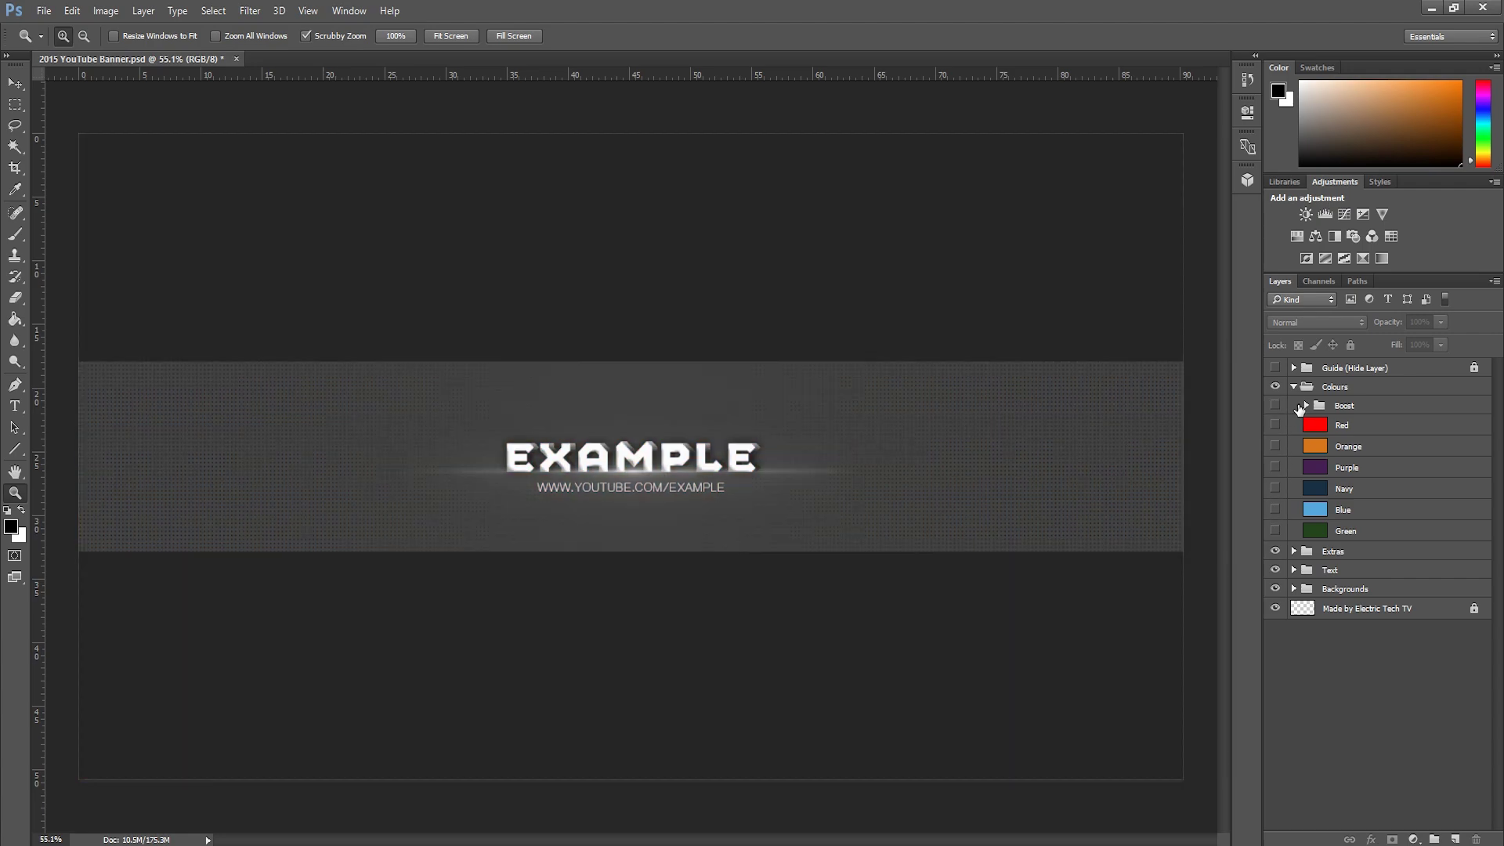
left_click(1295, 388)
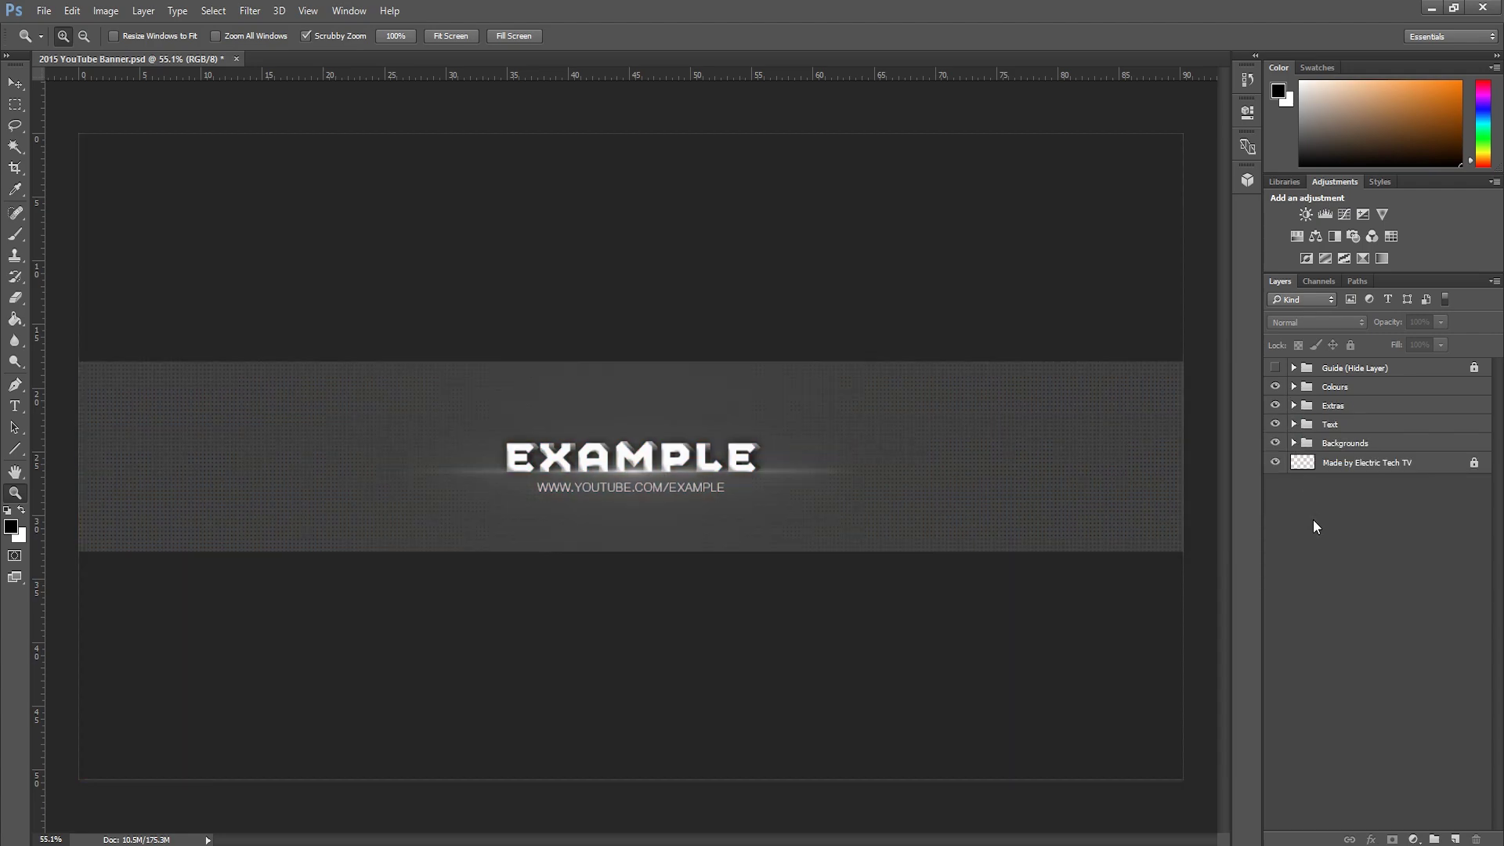
left_click(1295, 405)
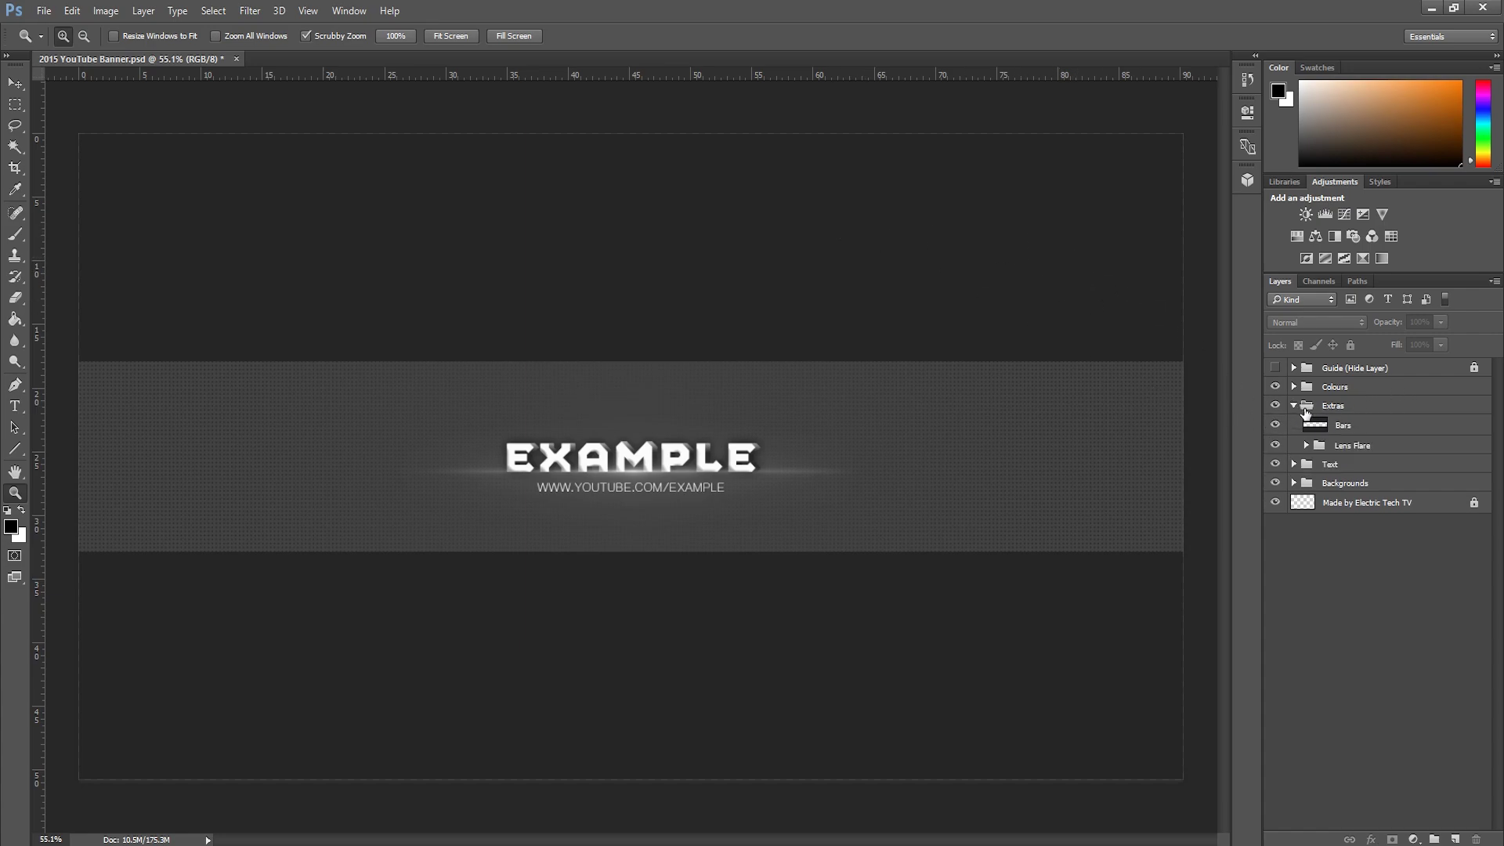
Preview the banner without Bars and Lens Flare, keep both visible, then show Text layers.
left_click(1276, 425)
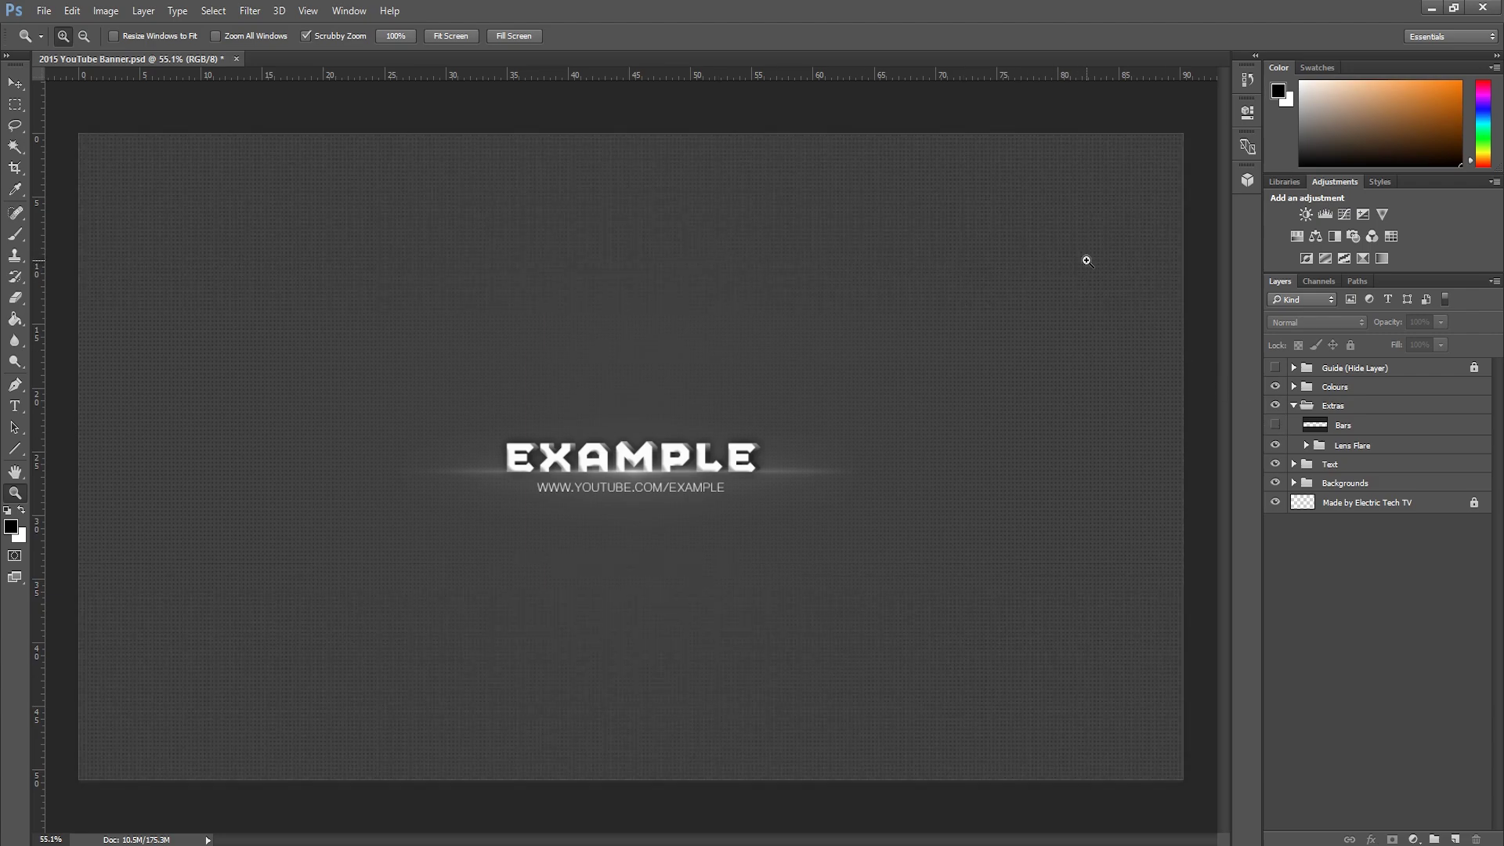
left_click(1276, 426)
left_click(1276, 426)
left_click(1276, 426)
left_click(1278, 445)
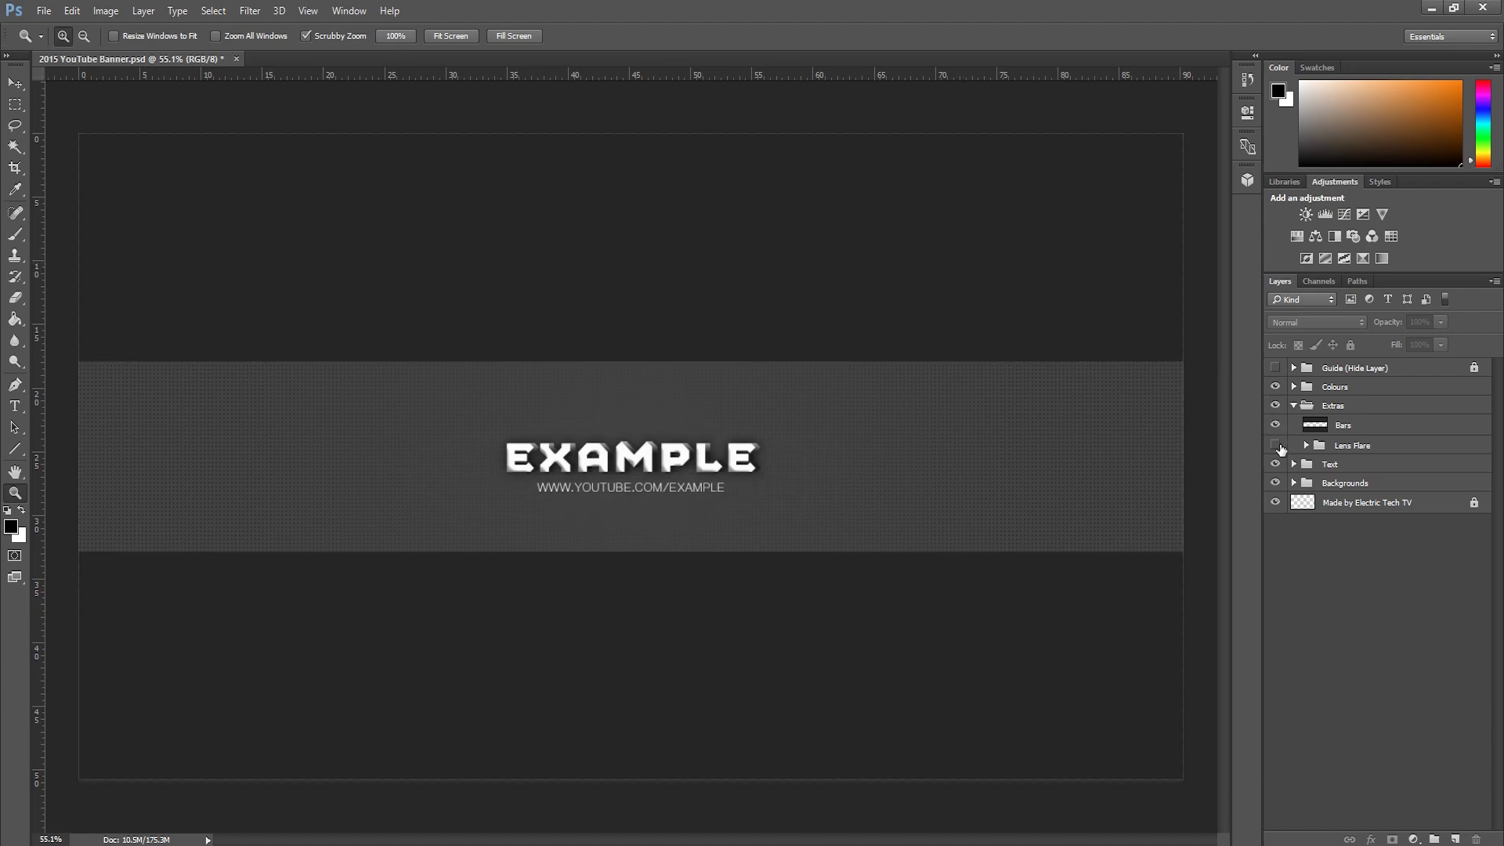
left_click(1277, 445)
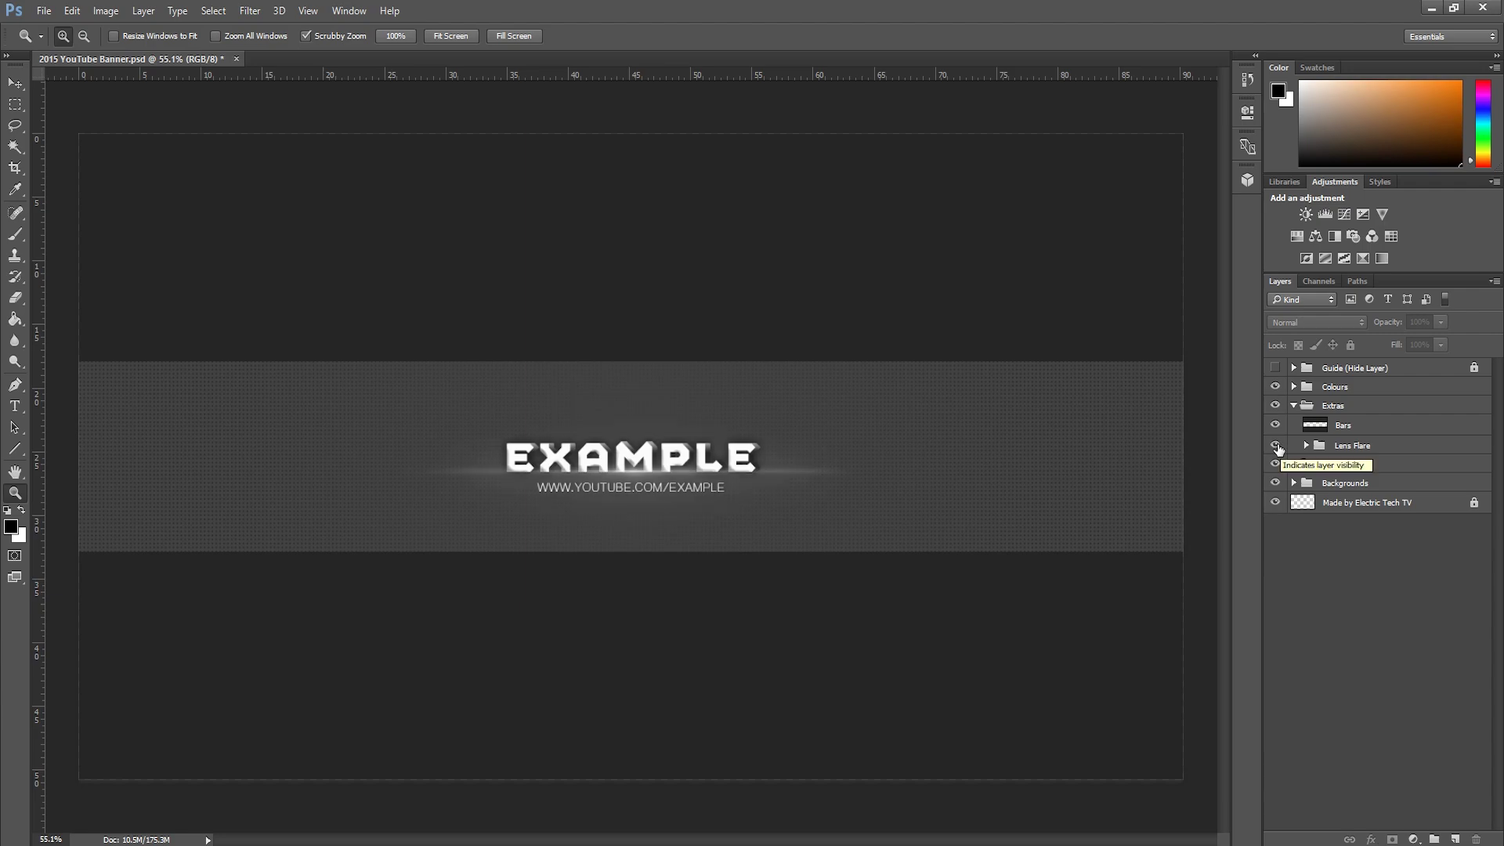
left_click(1277, 445)
left_click(1277, 445)
left_click(1294, 405)
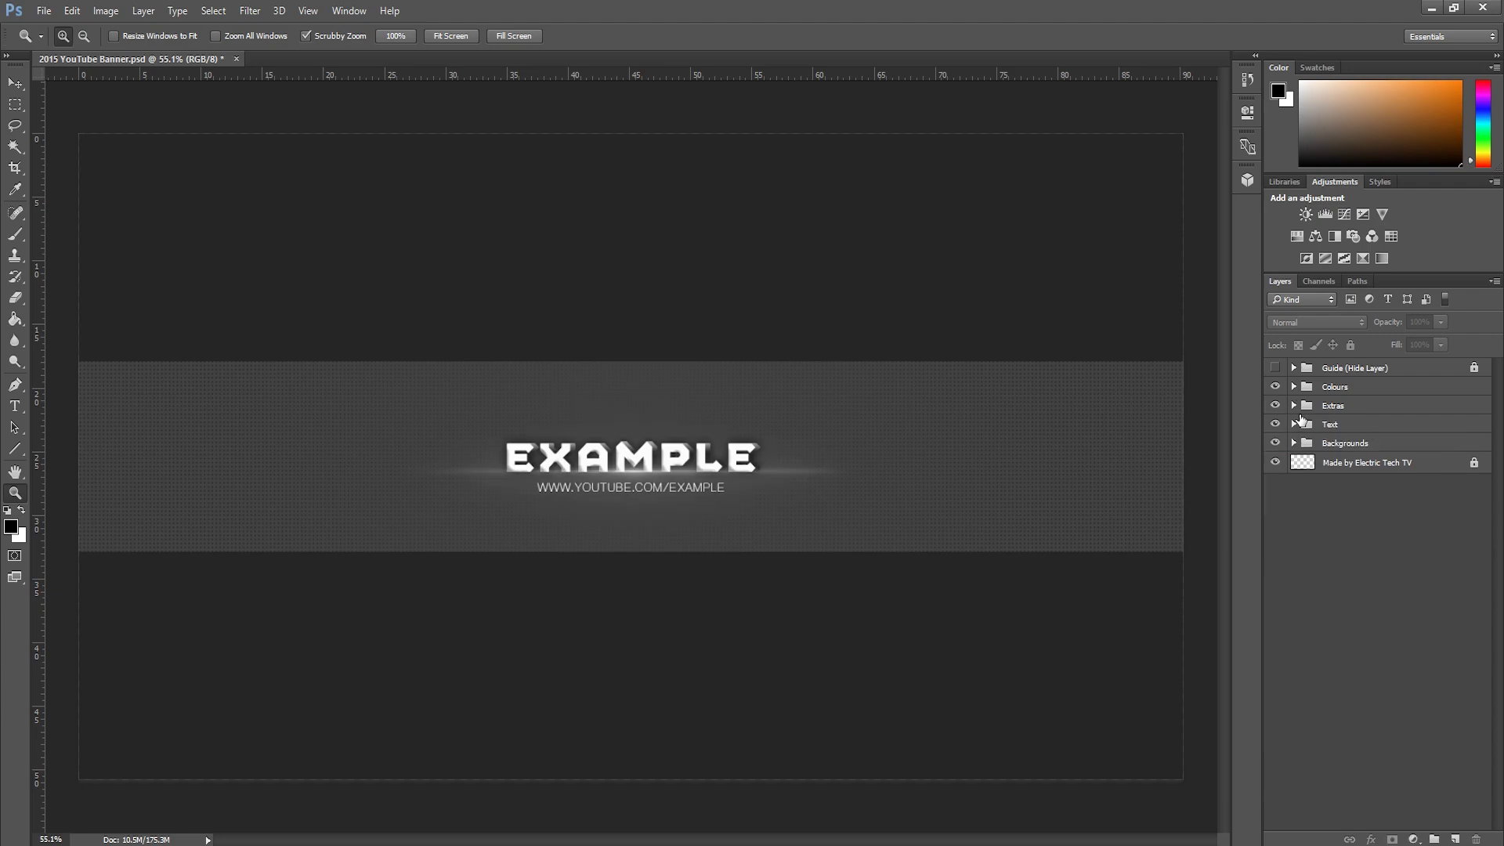
left_click(1295, 424)
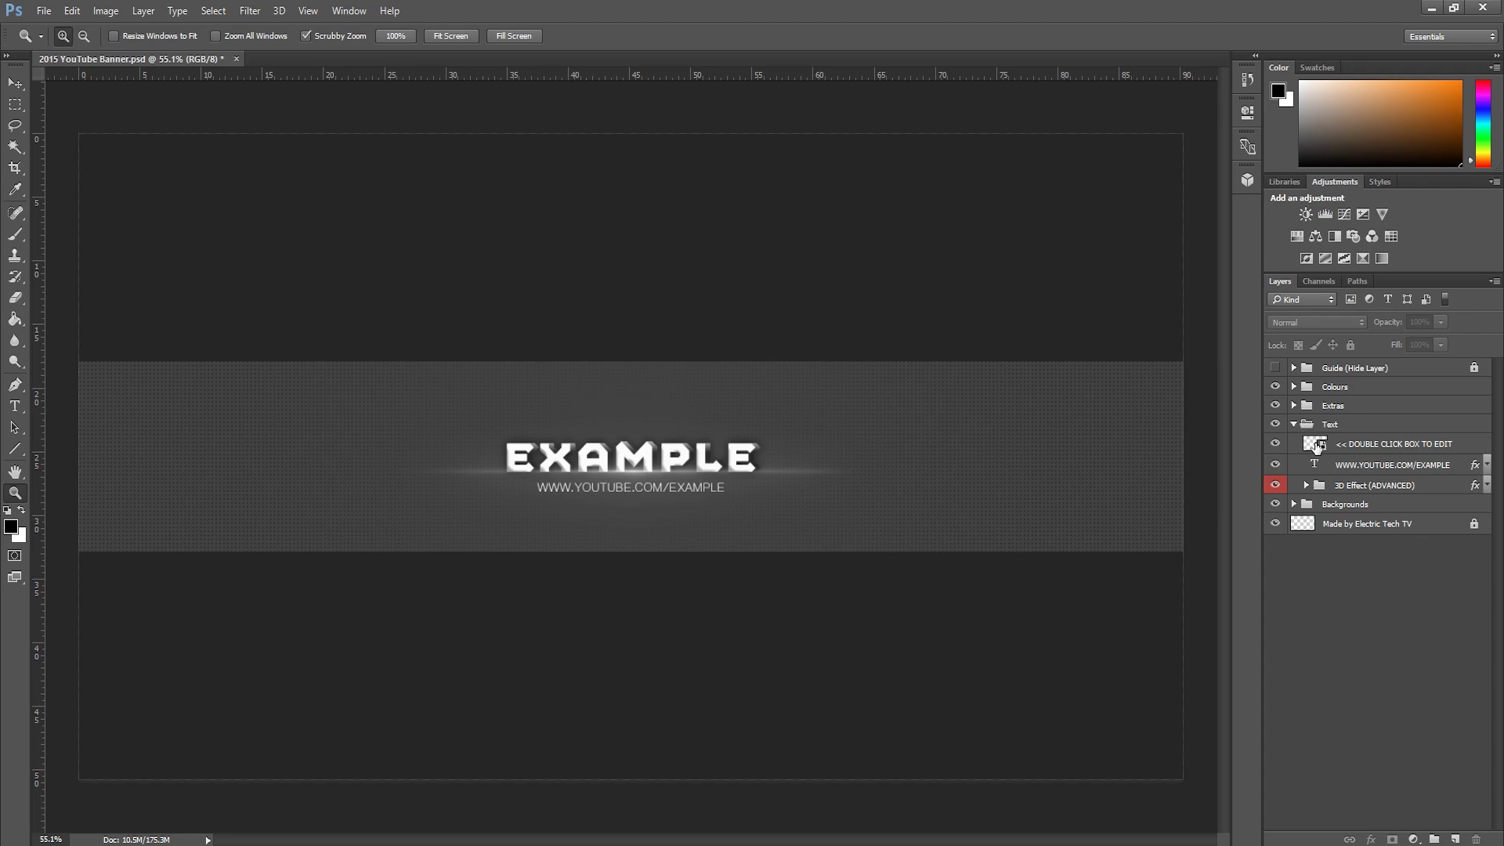
Open the title smart object and retype EXAMPLE as PHOTOSHOP.
left_click(1318, 445)
double_click(1317, 445)
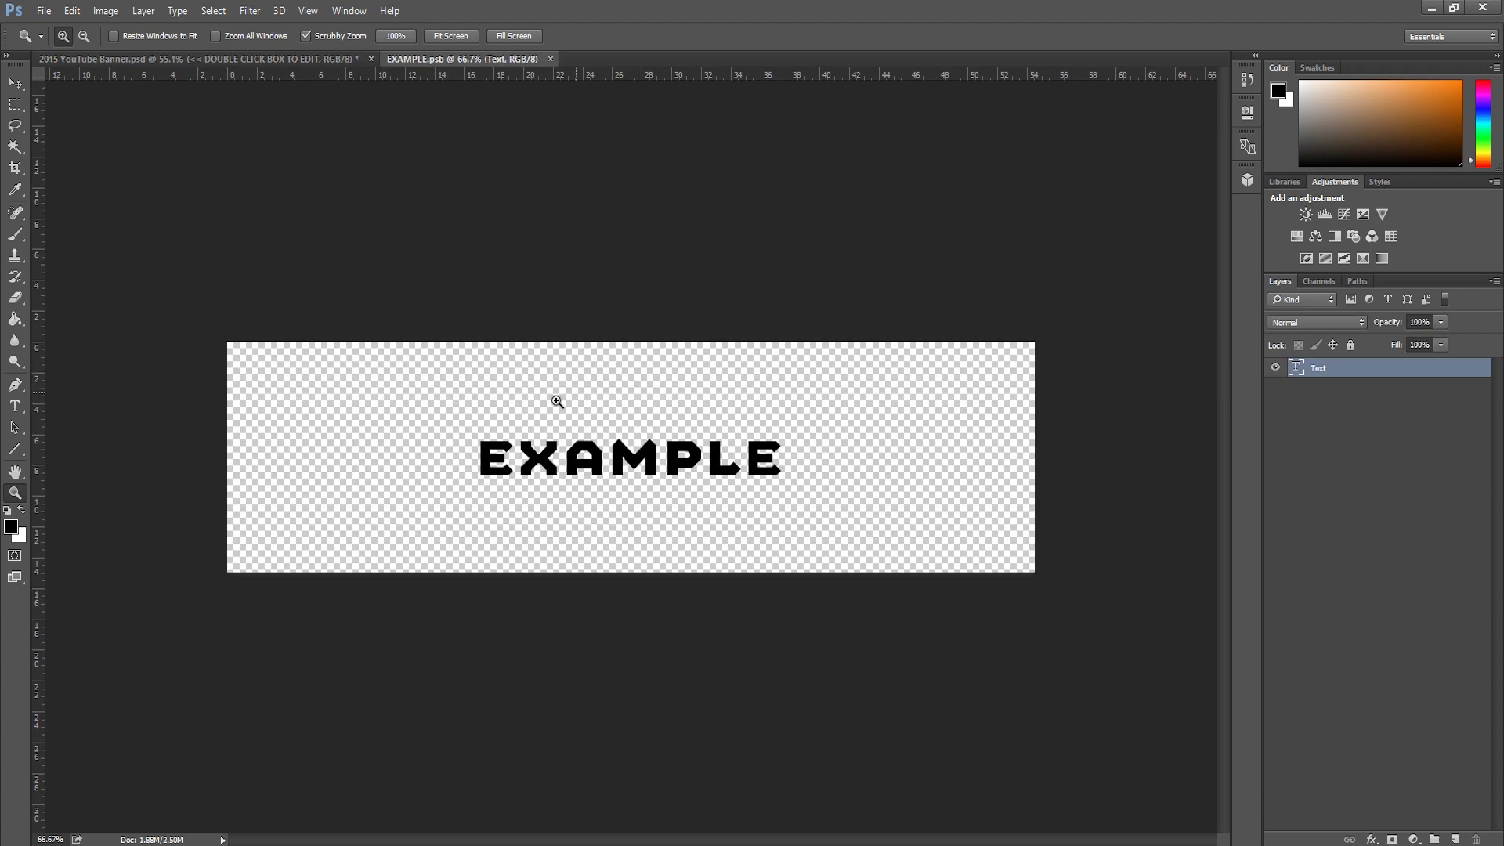
left_click(16, 407)
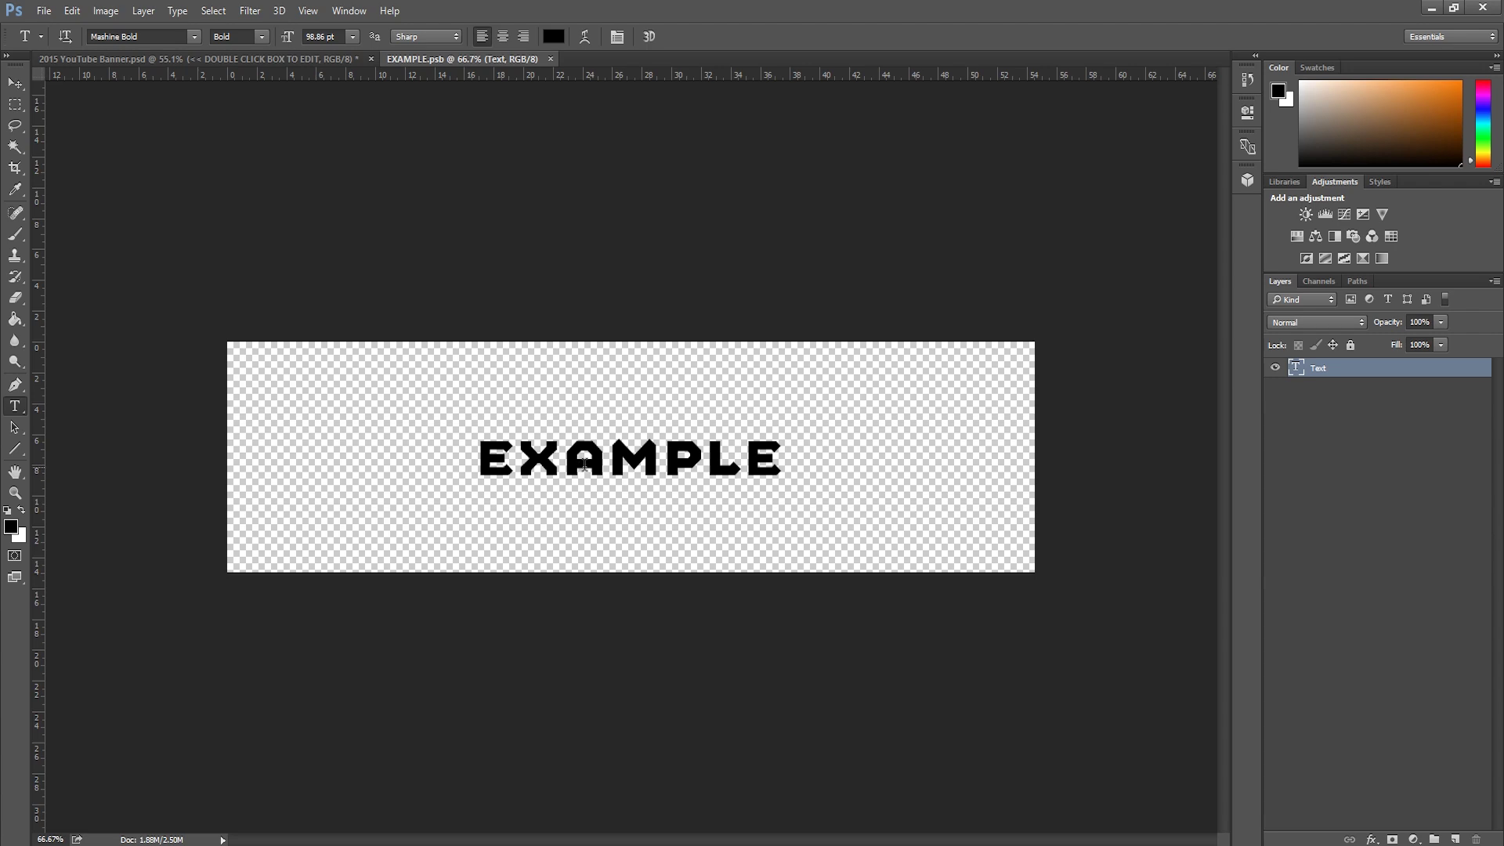
left_click(583, 468)
key("ctrl+a")
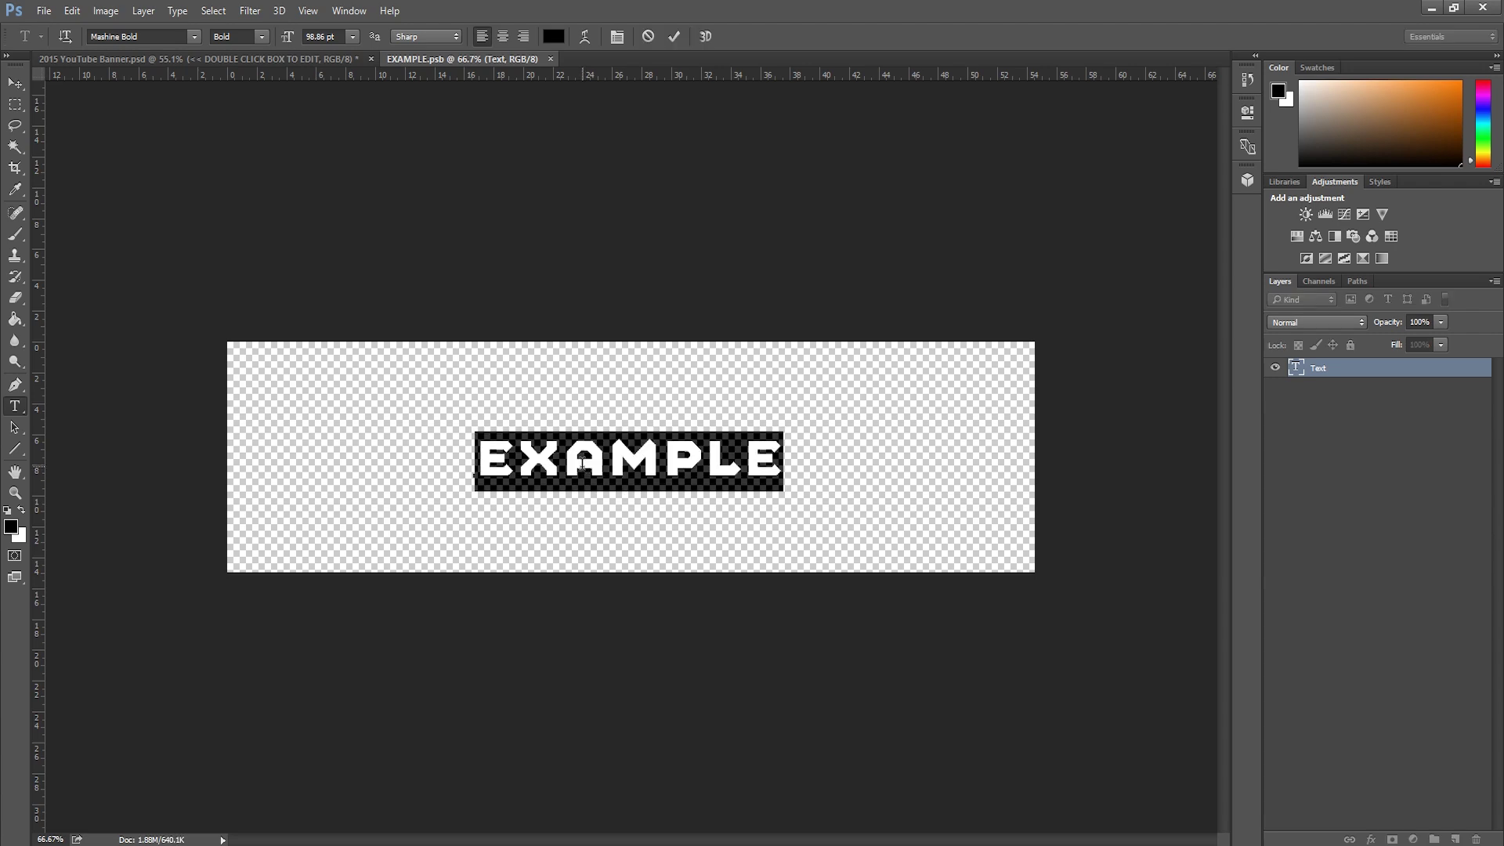
type("PH")
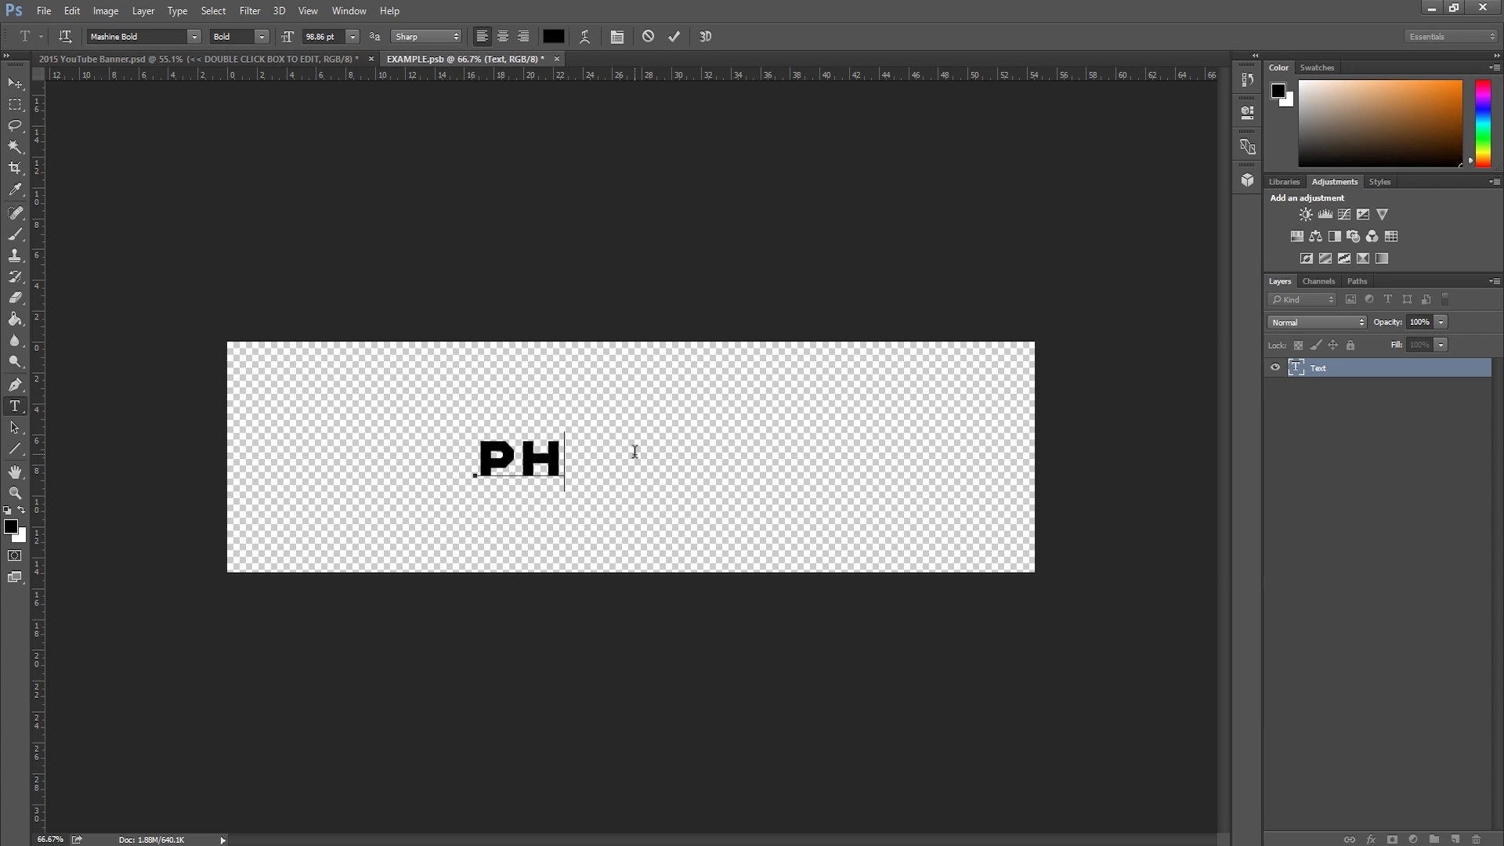
type("OTOSHOP")
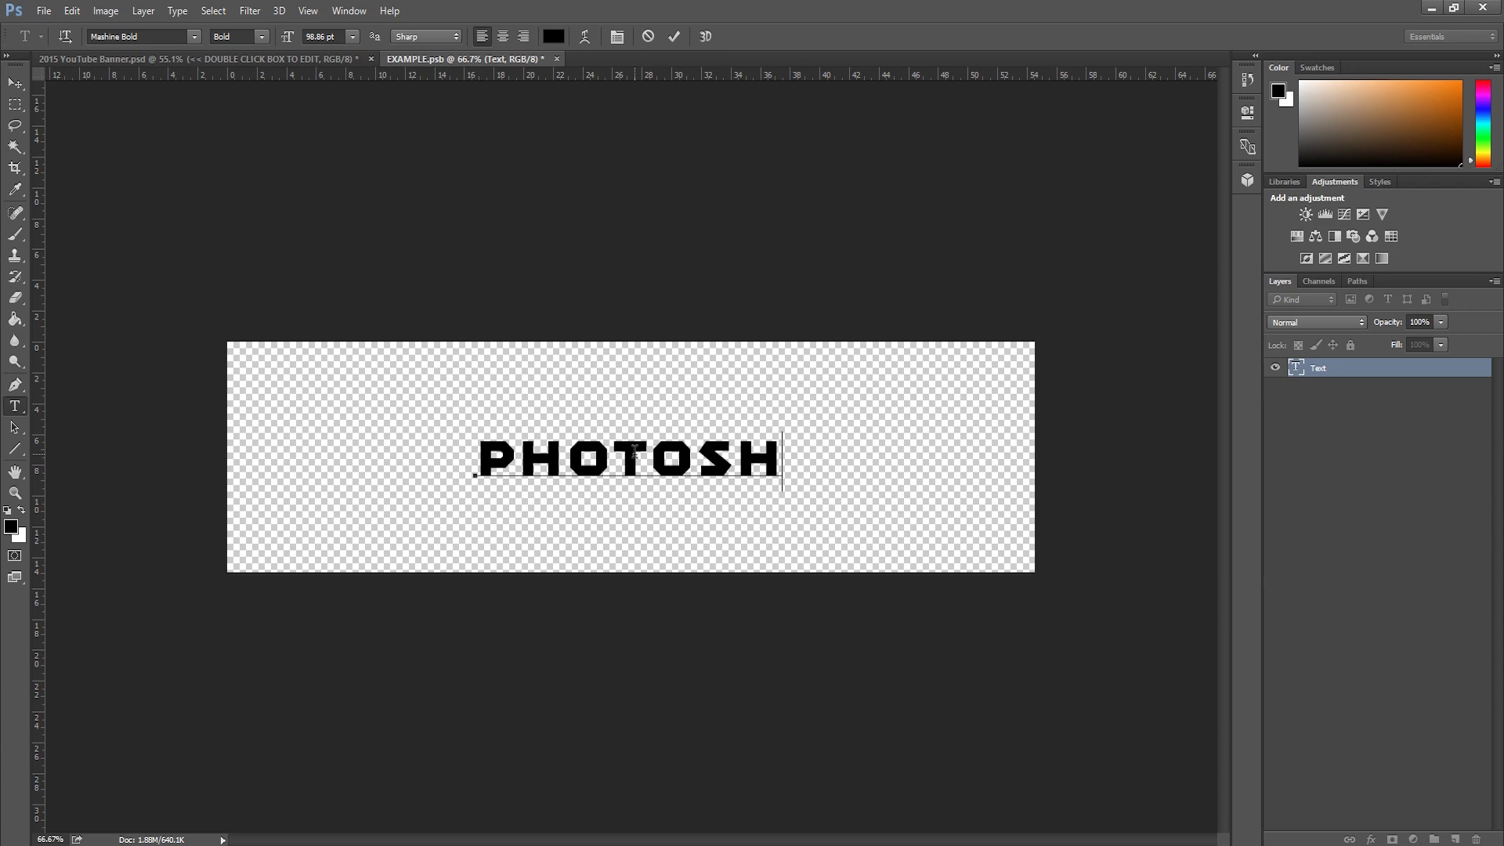
left_click(674, 36)
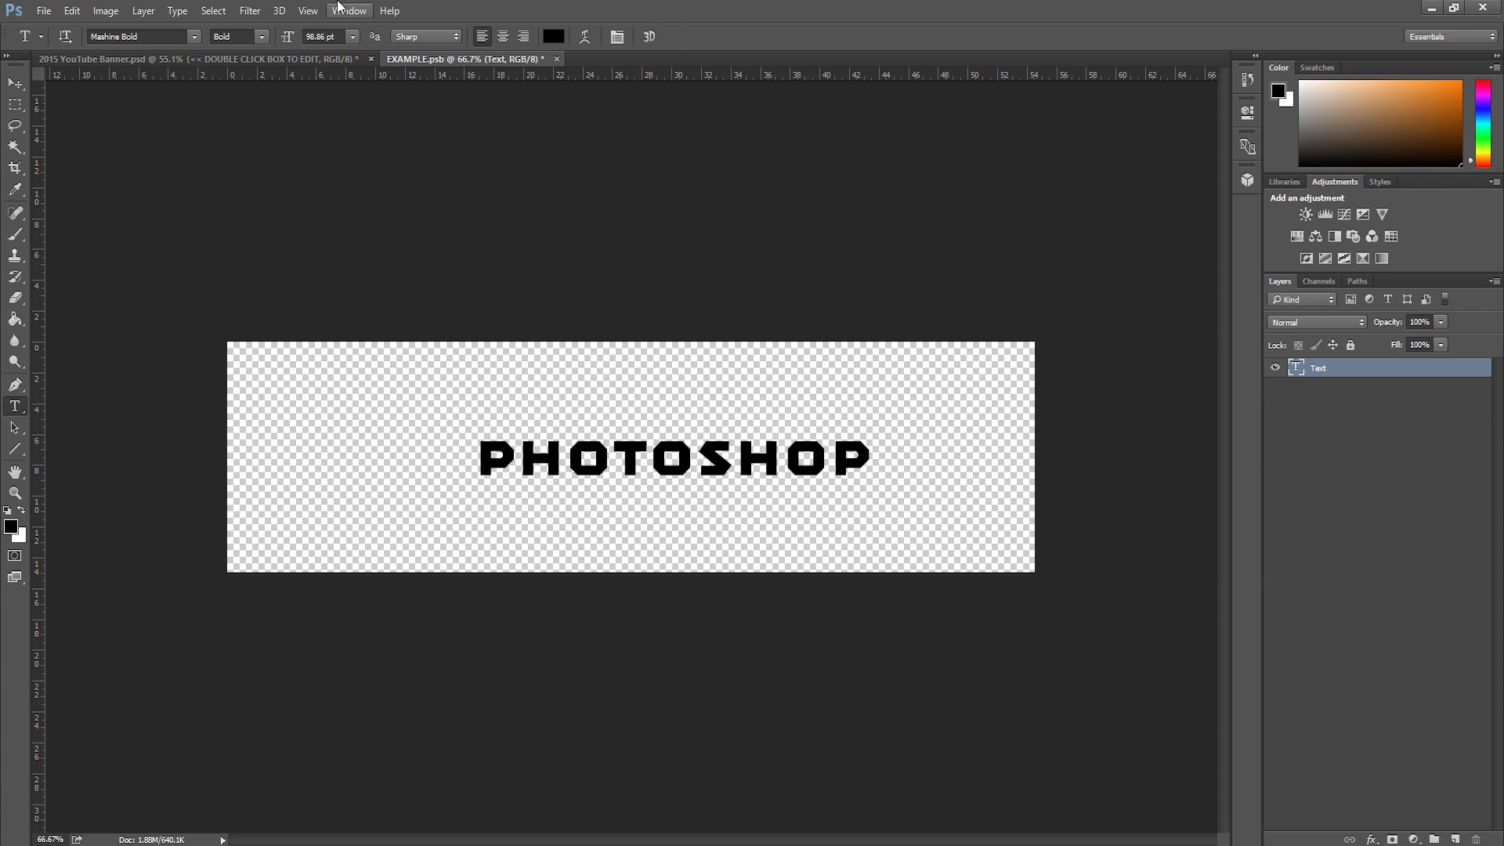
Centre PHOTOSHOP horizontally on the smart object canvas.
left_click(213, 10)
left_click(216, 28)
left_click(15, 82)
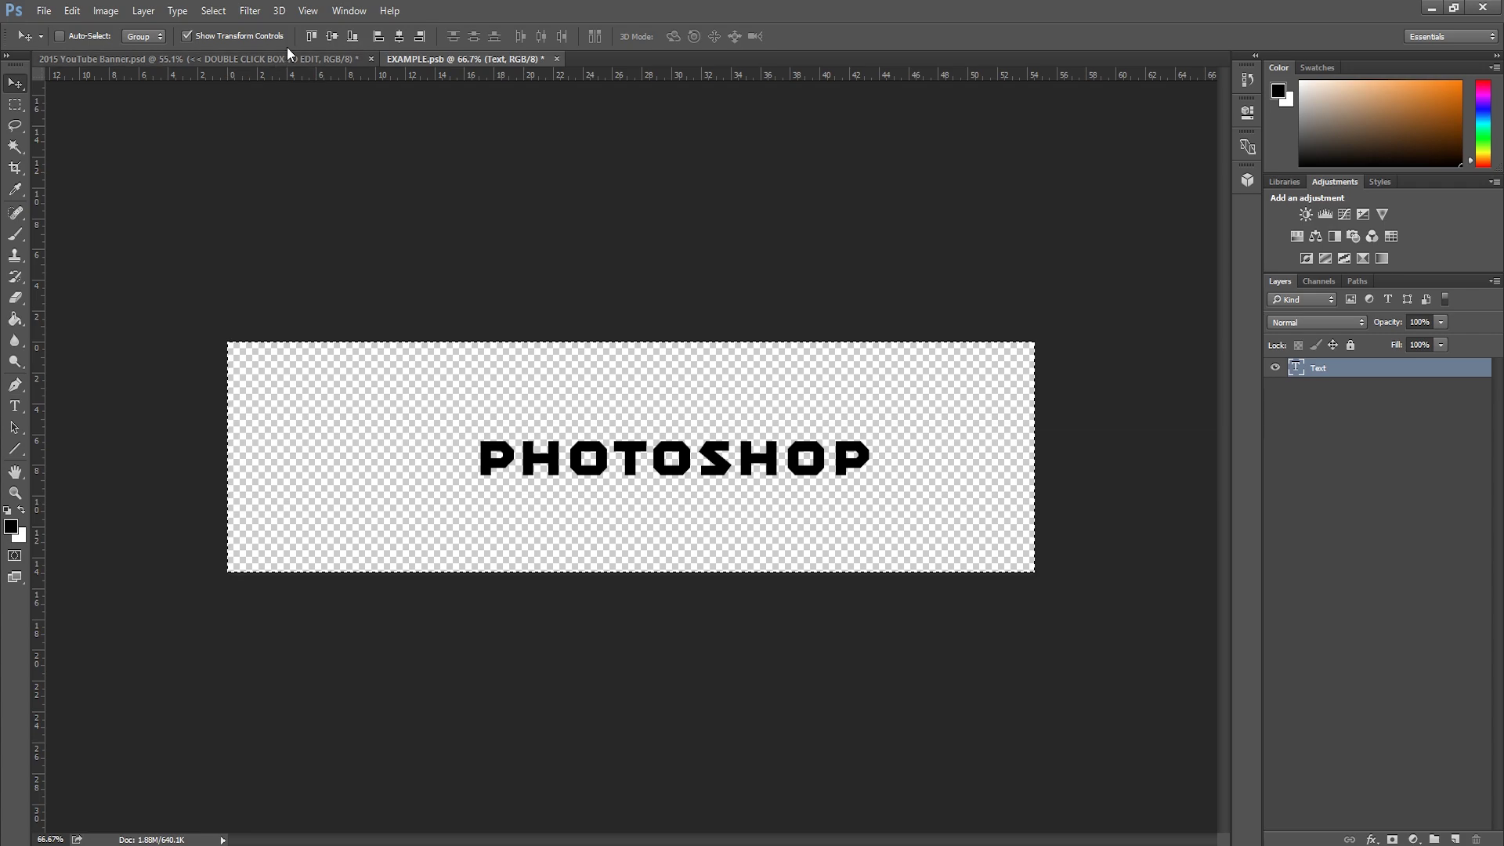
left_click(398, 36)
left_click(213, 10)
left_click(227, 44)
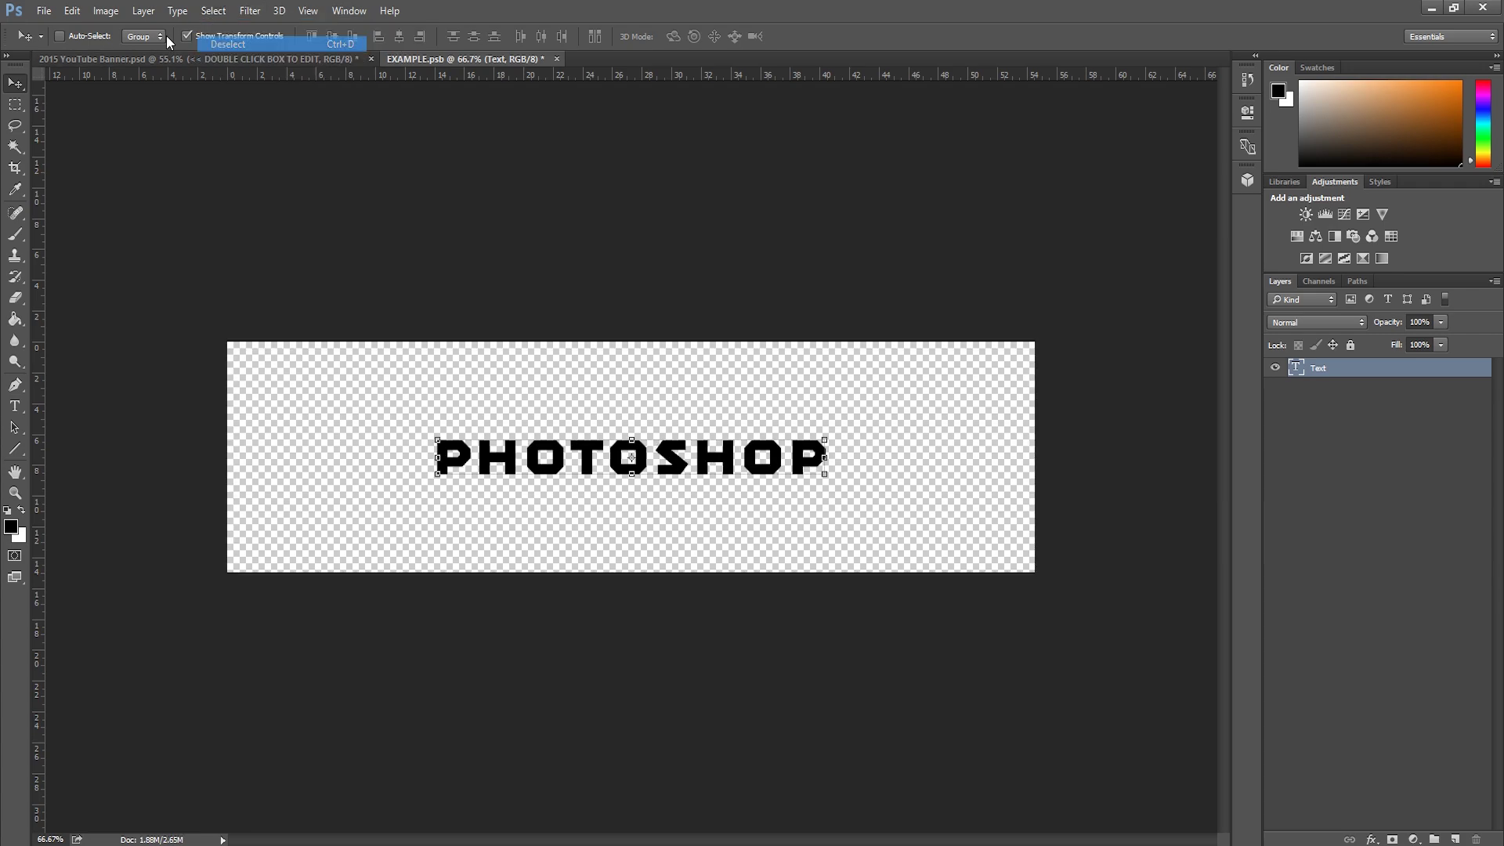
Save EXAMPLE.psb and return to the banner document.
left_click(43, 12)
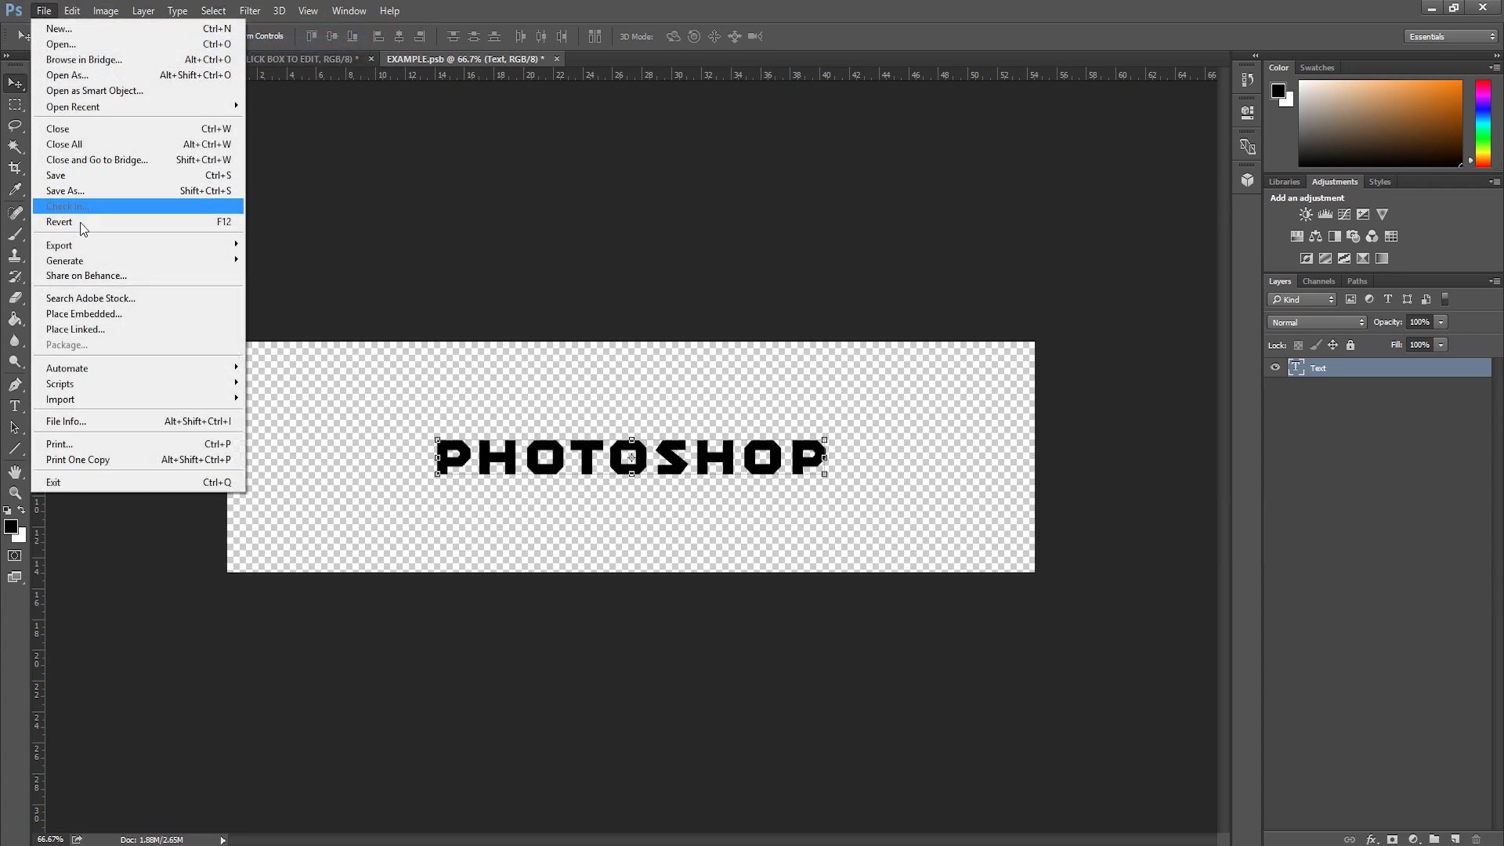
left_click(62, 179)
left_click(244, 60)
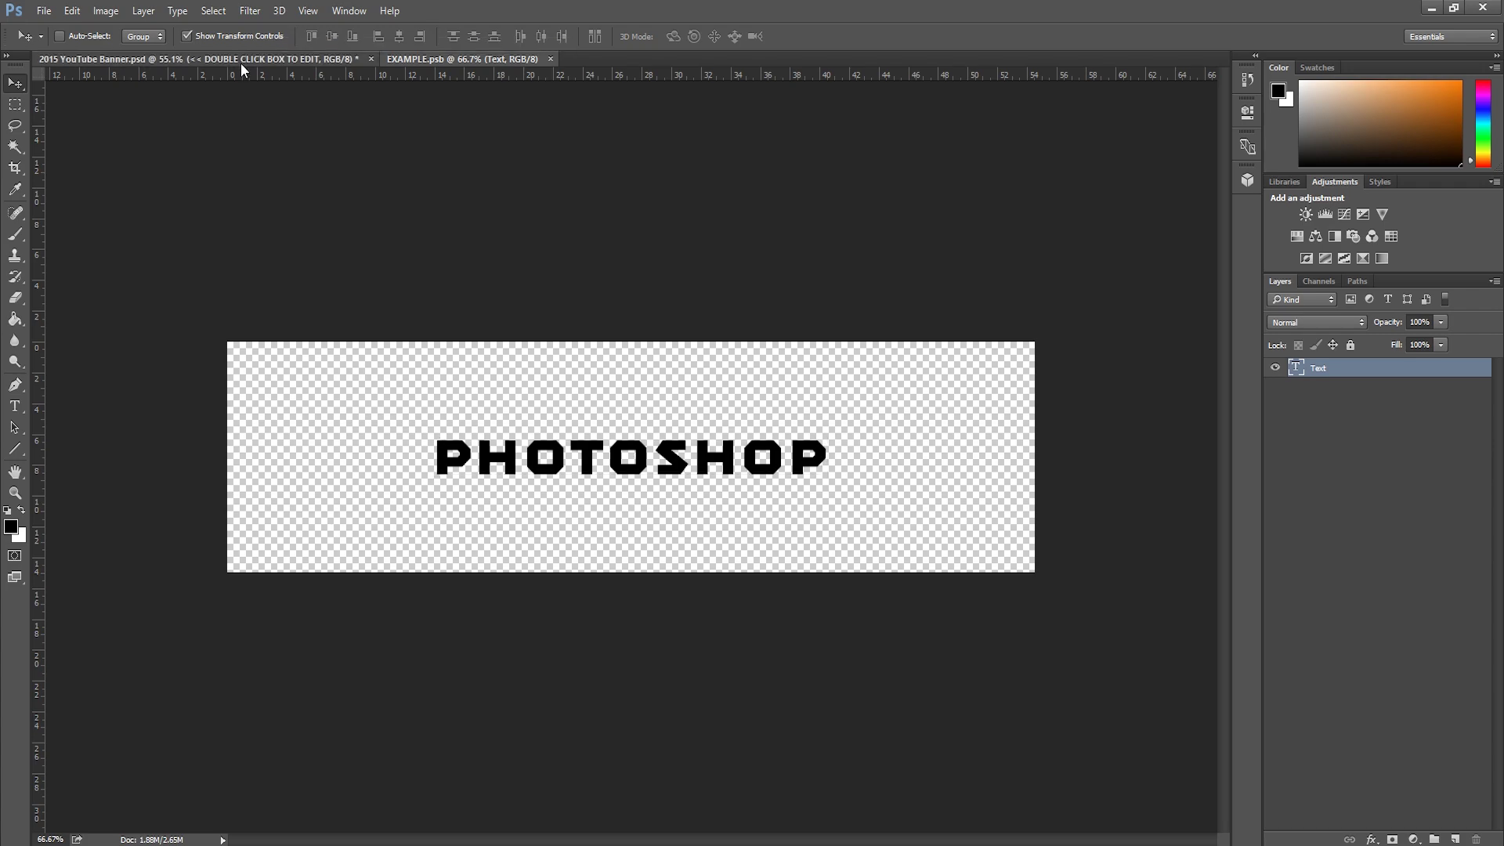
left_click(1323, 716)
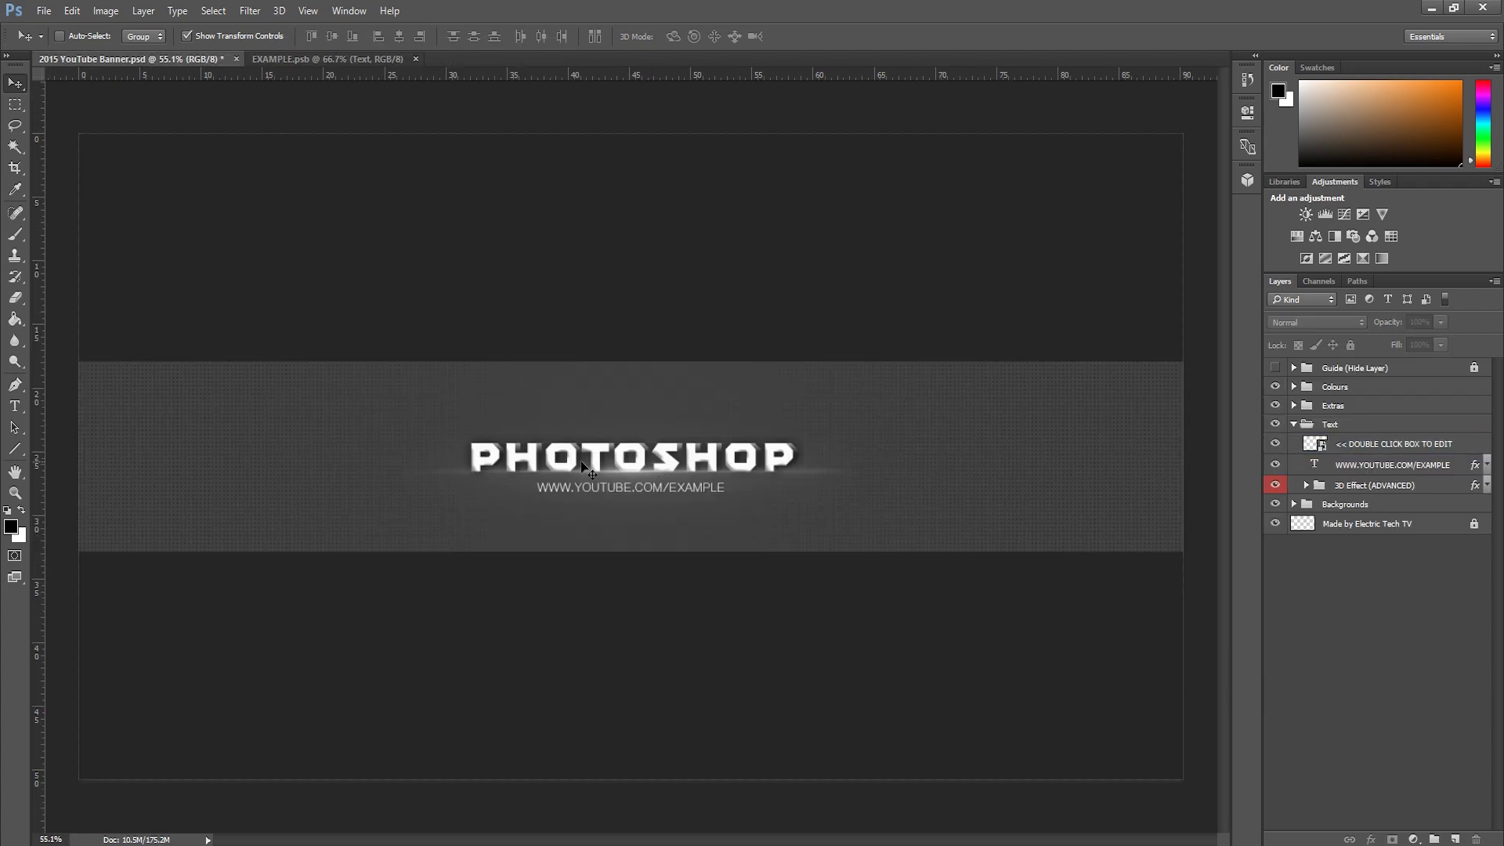
left_click(14, 493)
left_click_drag(675, 430, 458, 336)
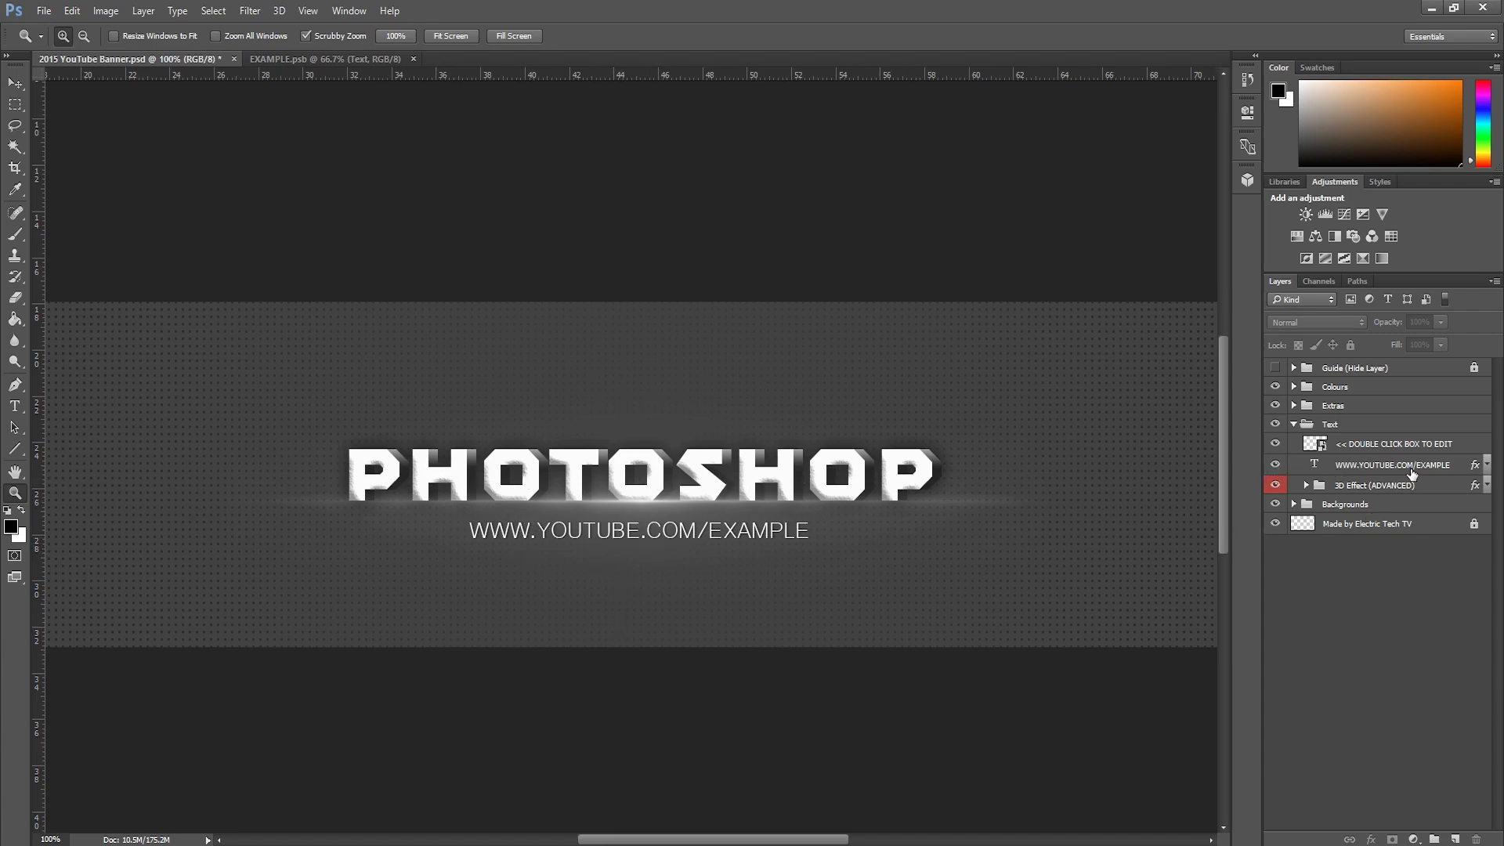
left_click(1412, 473)
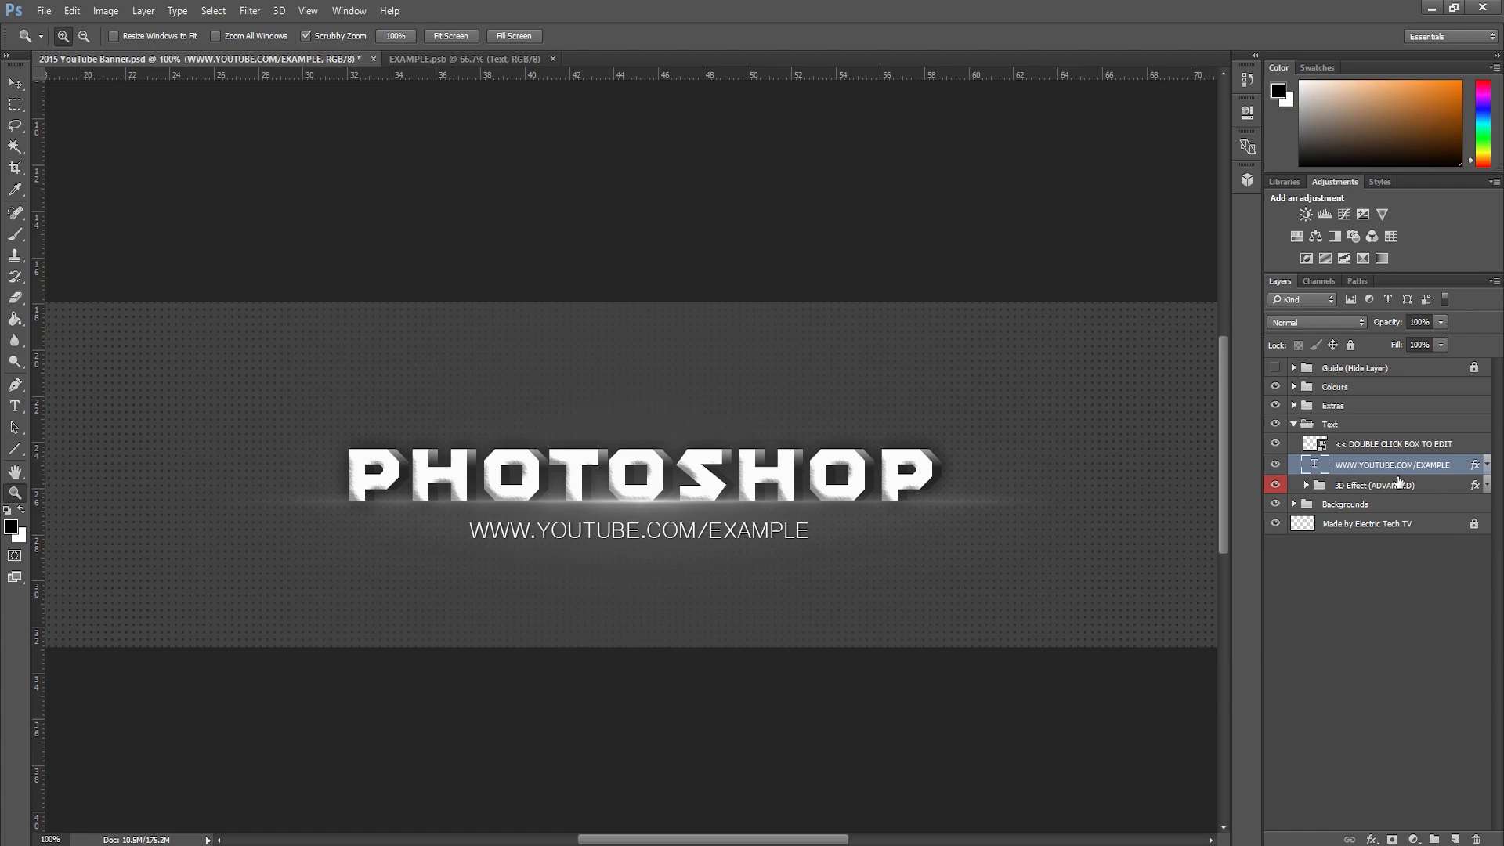
left_click(14, 405)
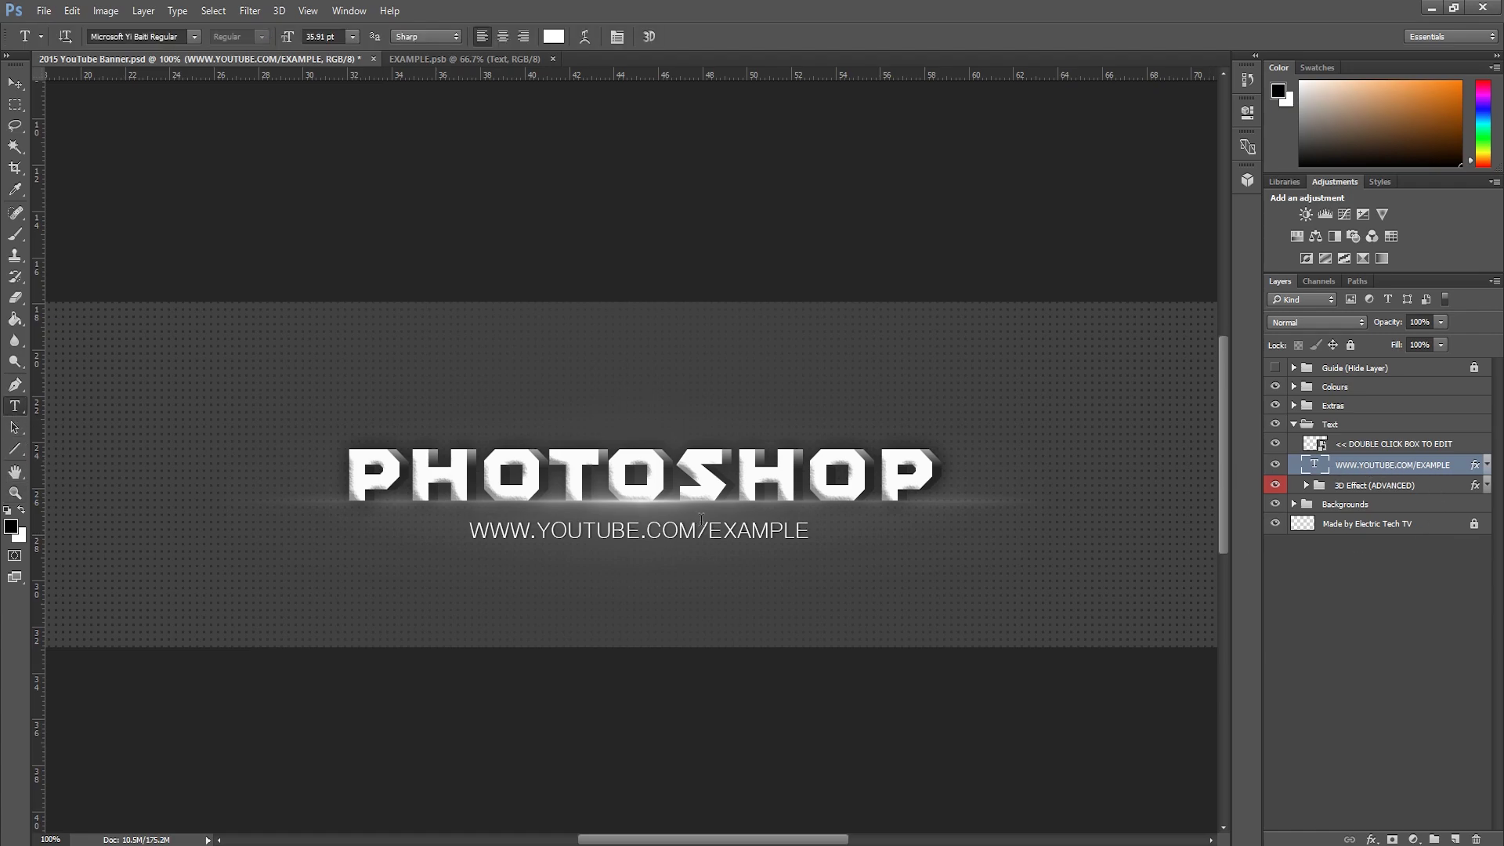
left_click_drag(707, 531, 839, 542)
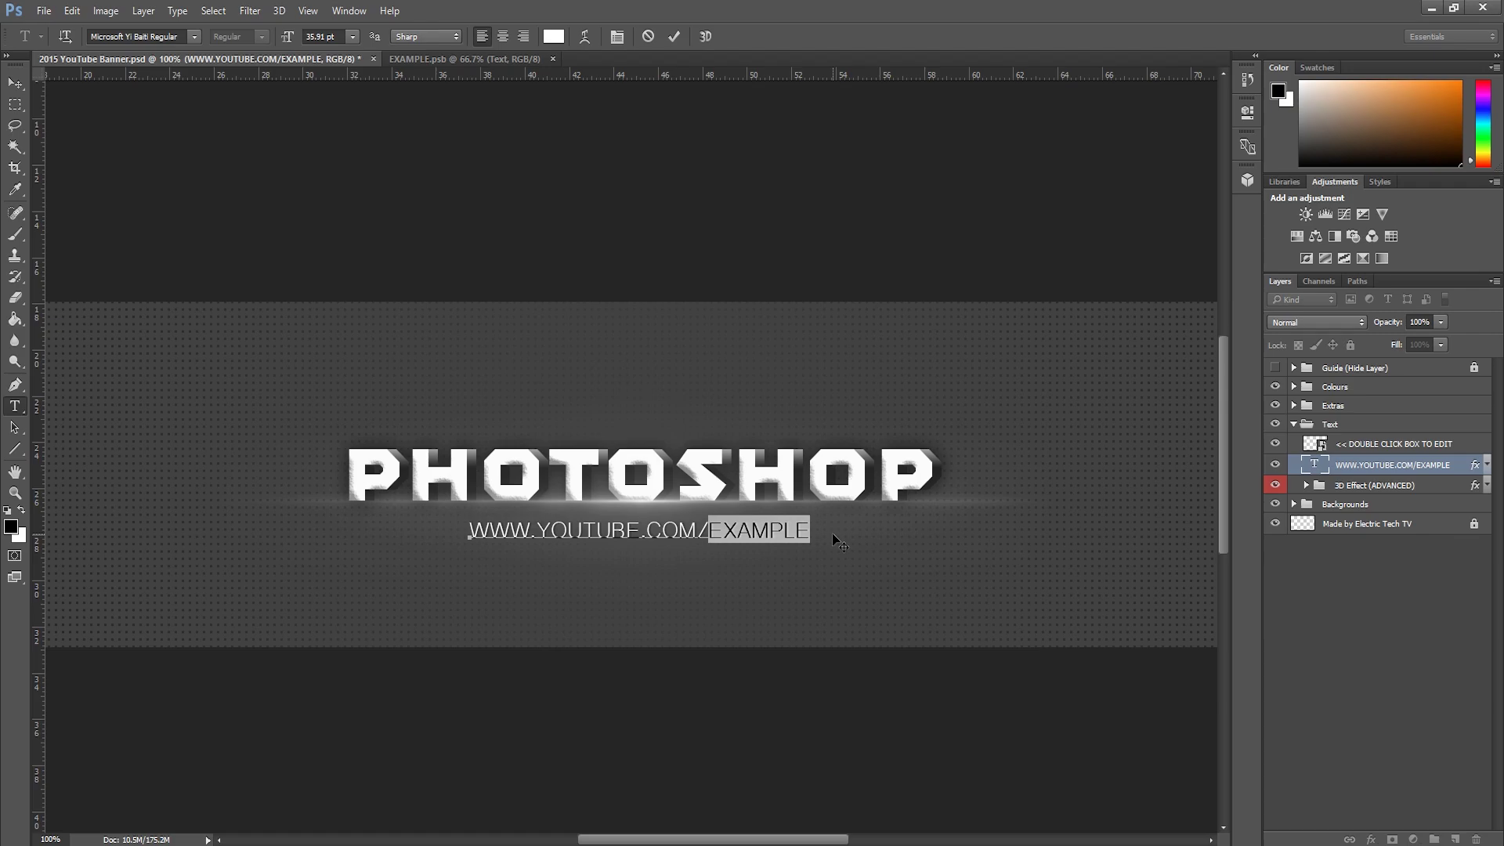
type("Elec")
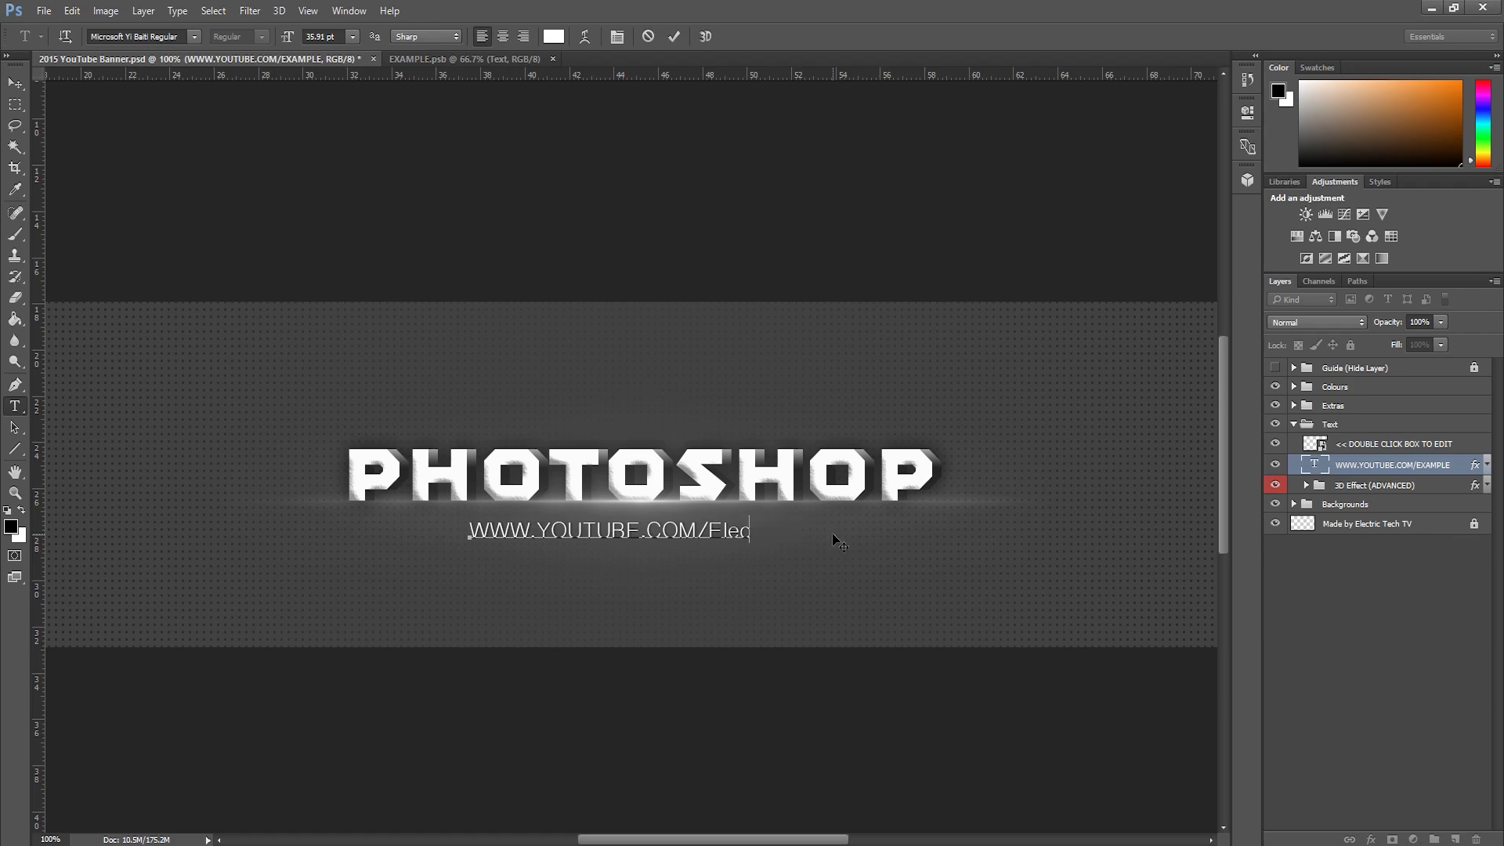
type("tricTechTV")
left_click(674, 36)
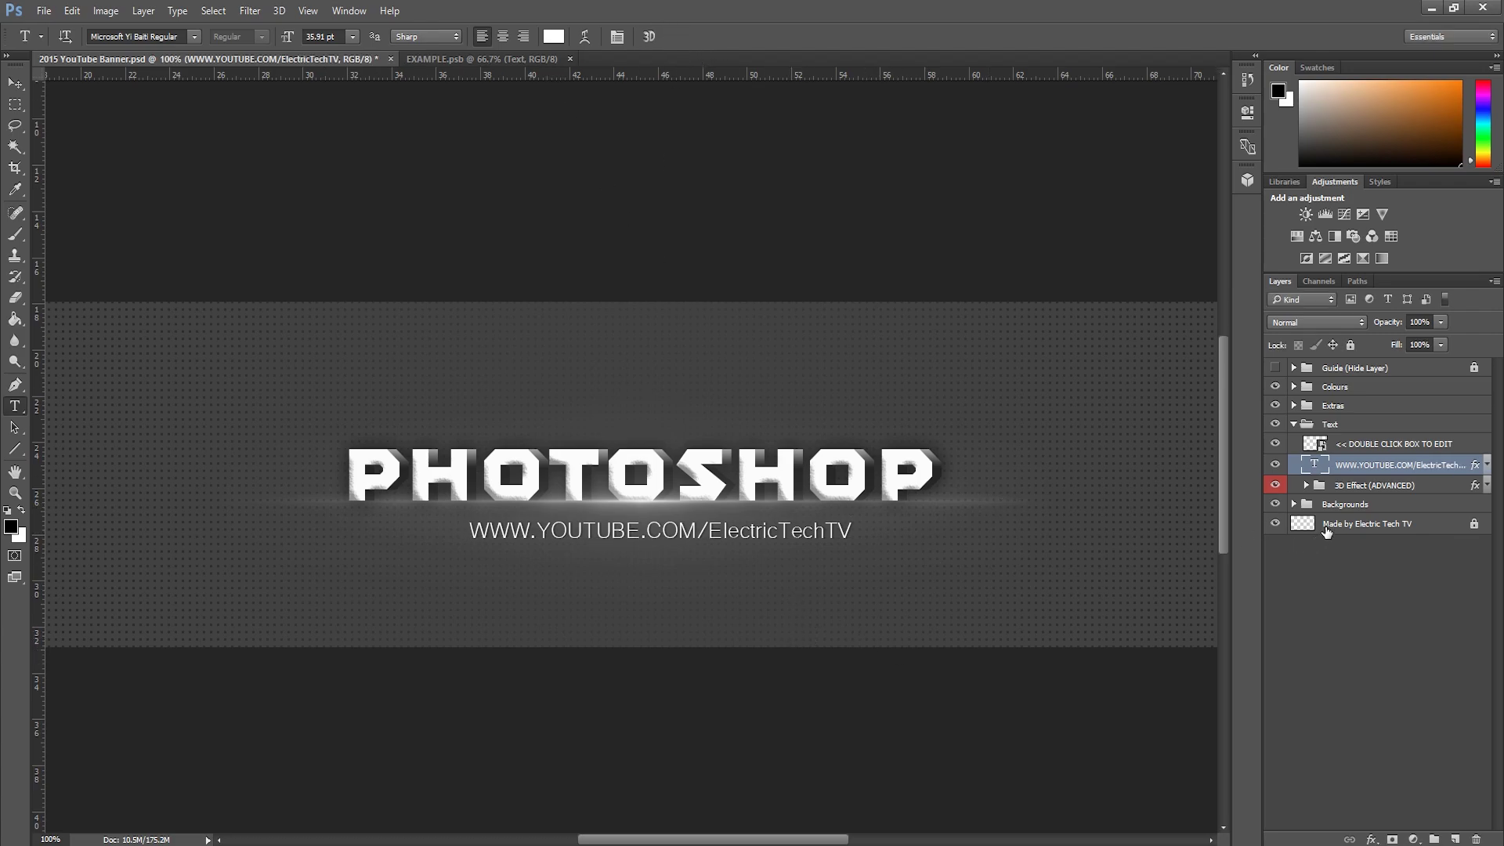
Widen the Layers panel and expand the 3D Effect (ADVANCED) group.
left_click(1337, 488)
left_click_drag(1261, 515, 1089, 515)
left_click(1130, 485)
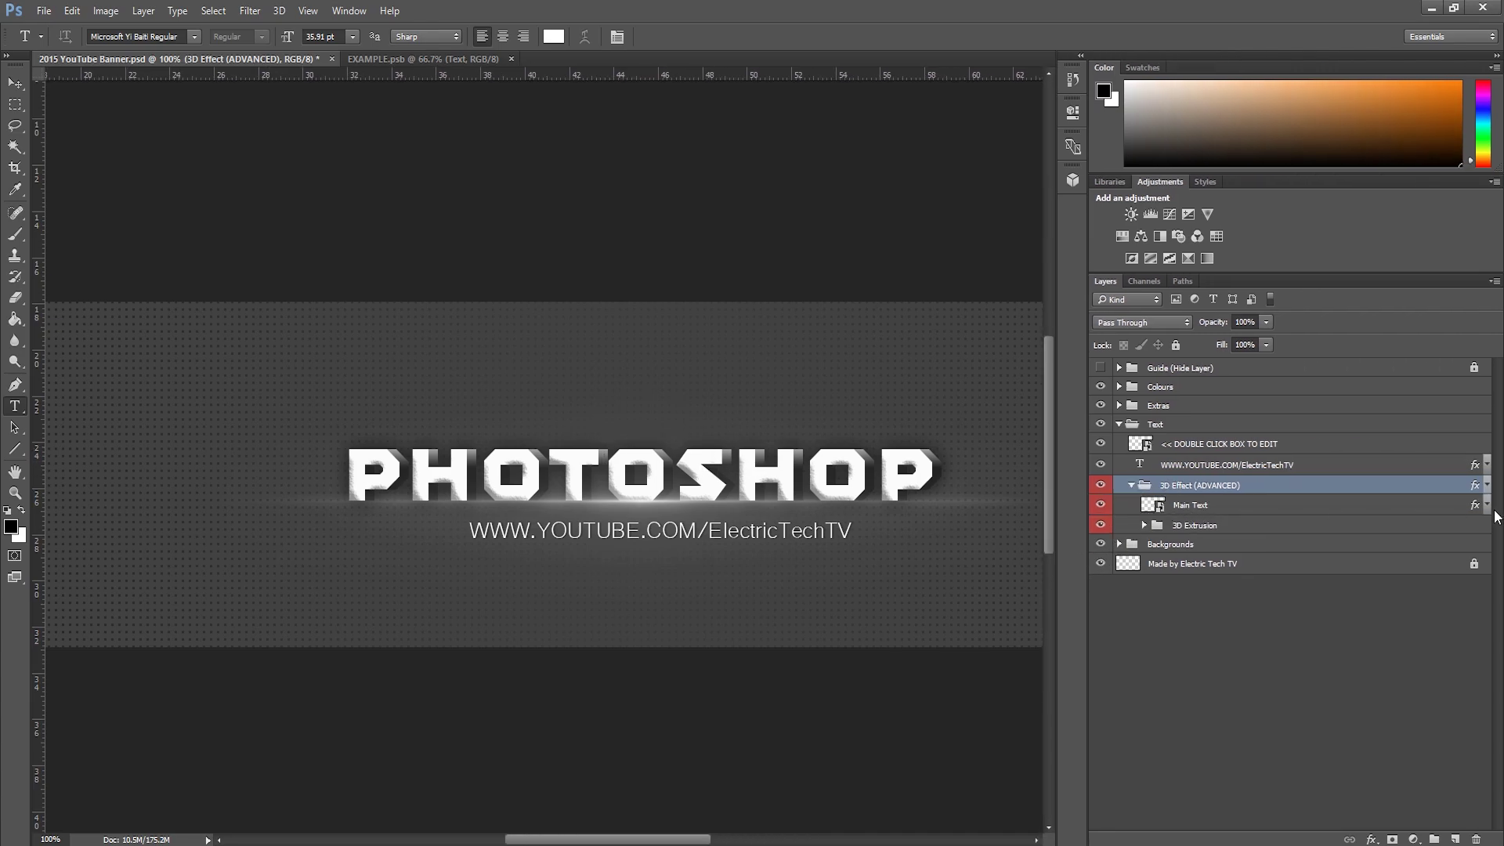
left_click(1487, 506)
left_click(1144, 572)
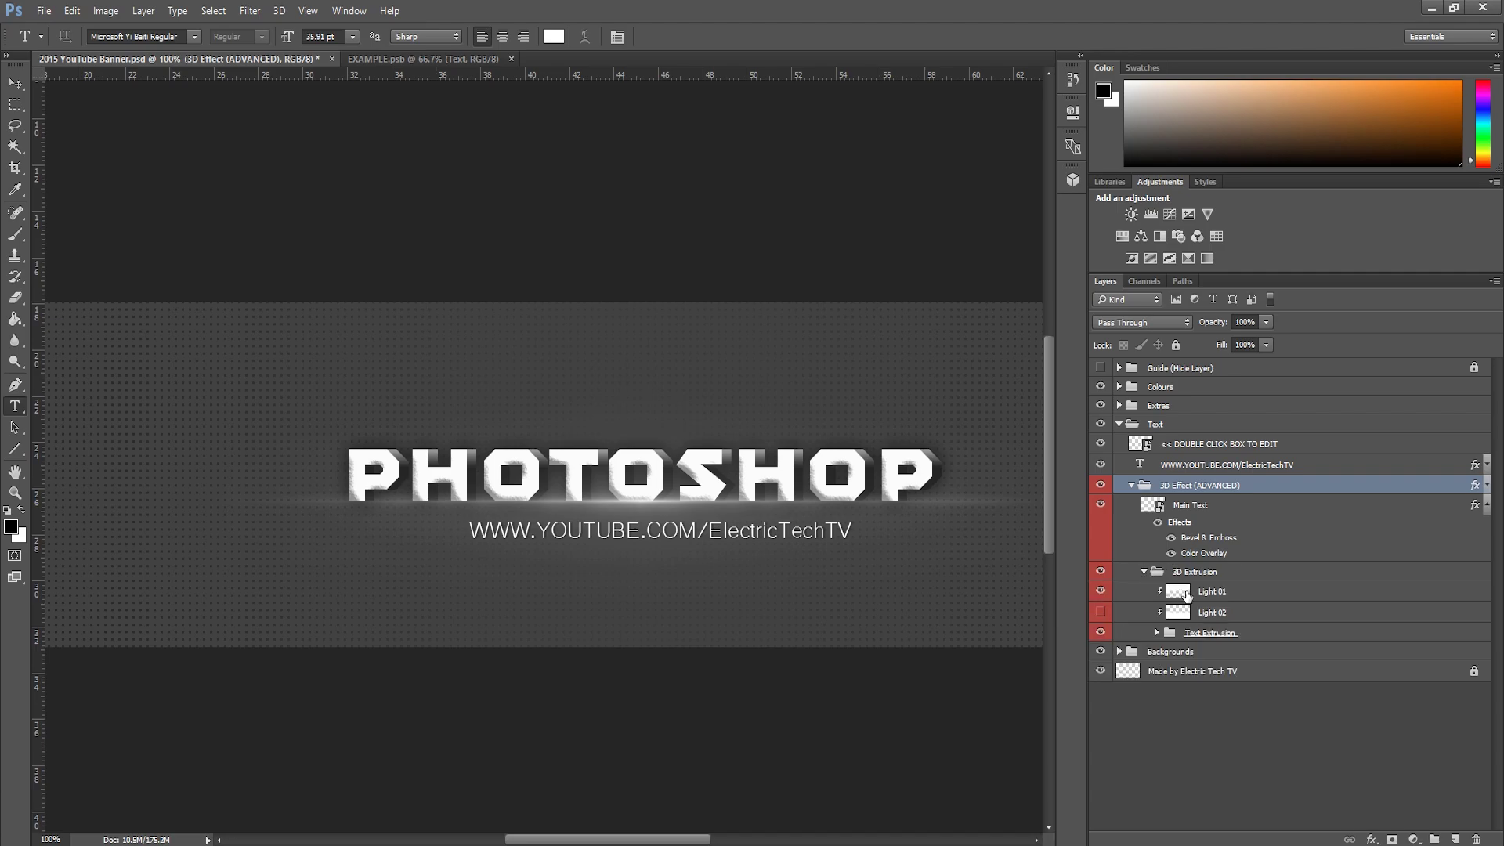
left_click(1157, 634)
scroll(1163, 636, "down", 5)
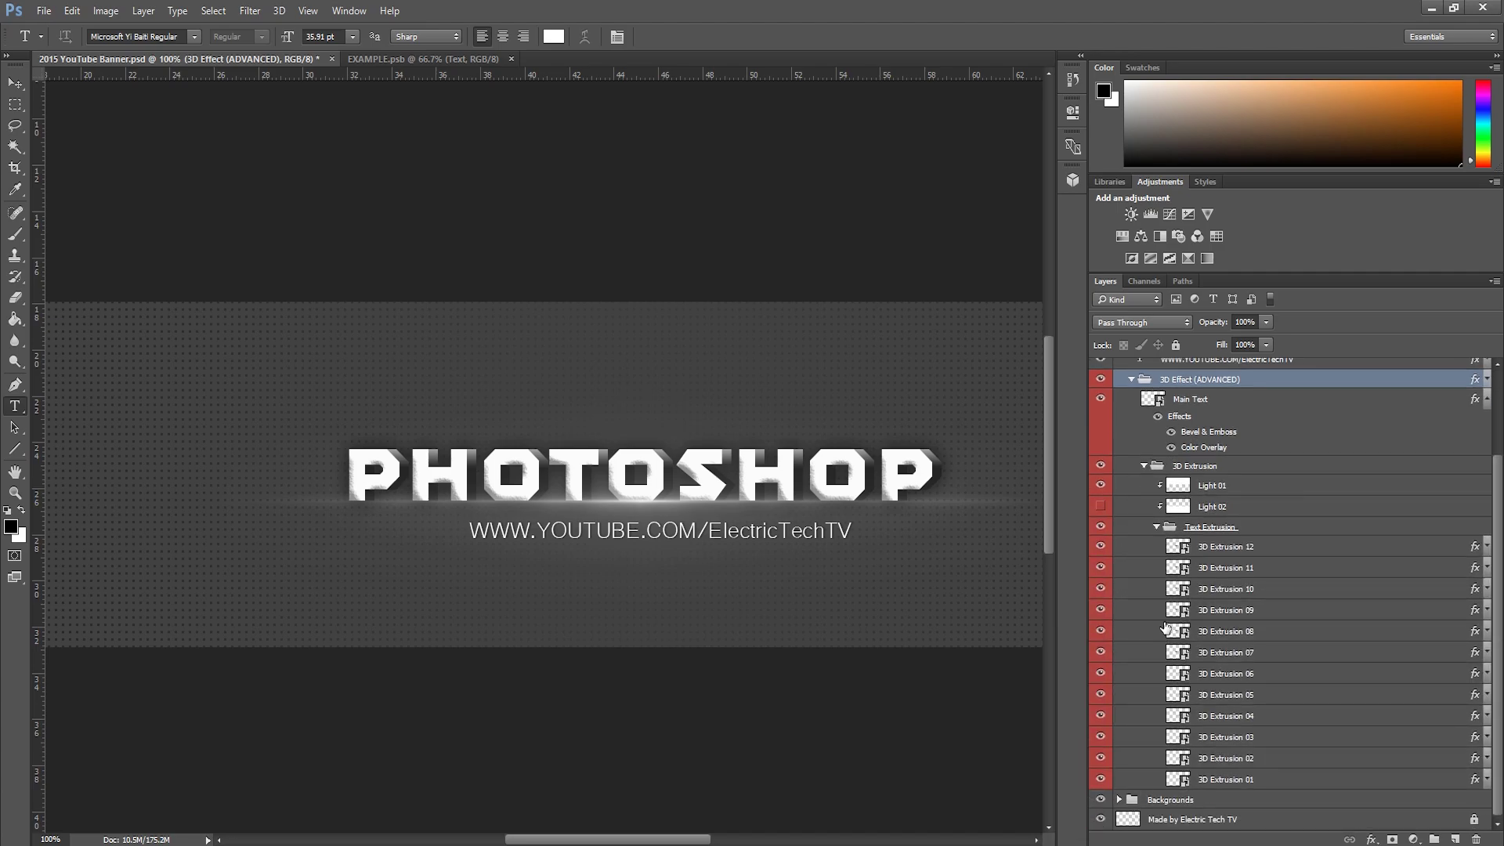
scroll(1135, 502, "up", 3)
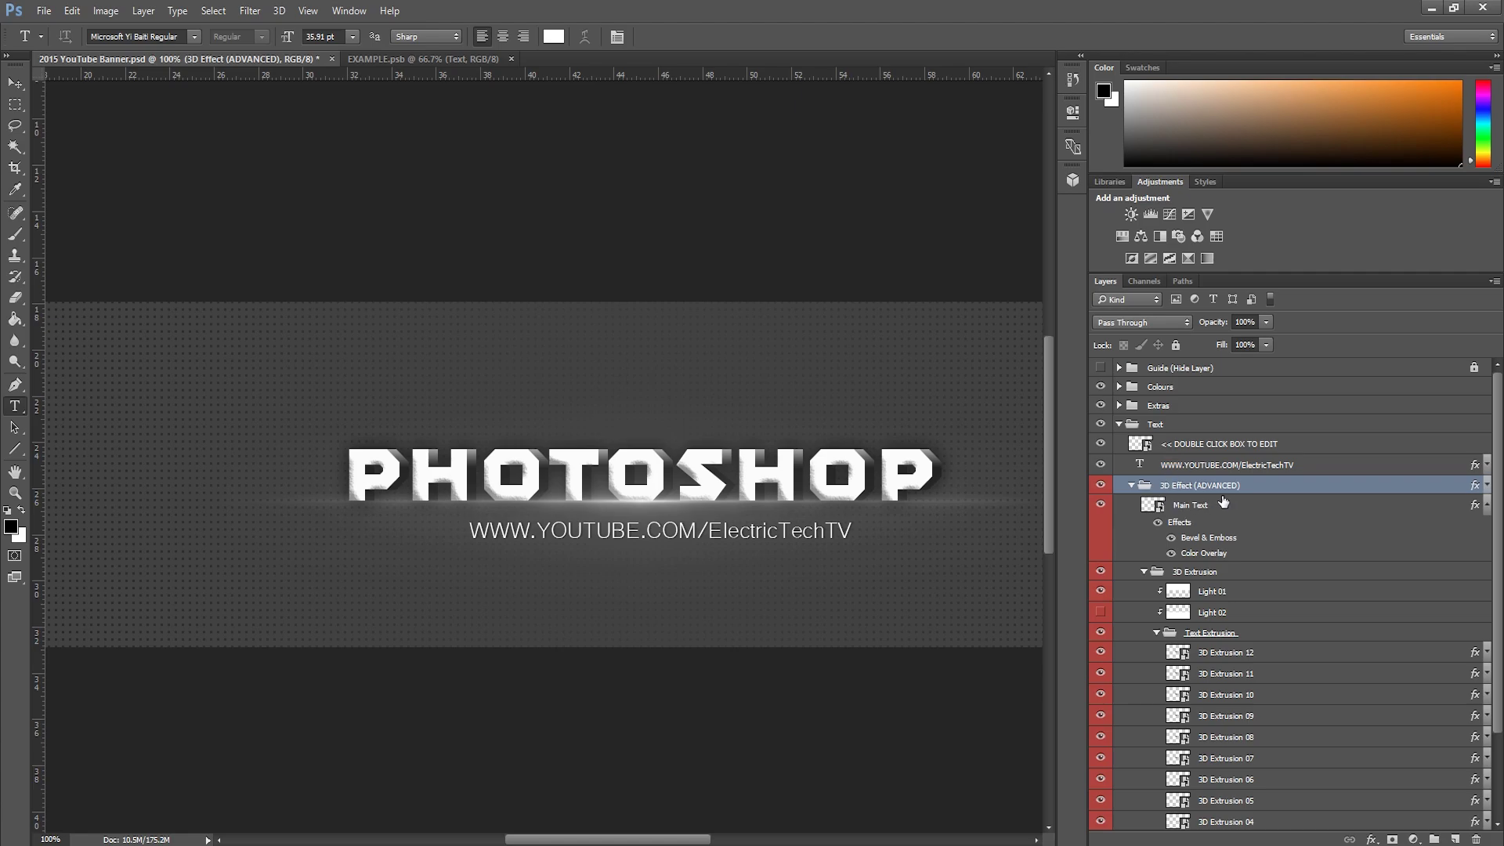
left_click(1131, 485)
left_click(1165, 576)
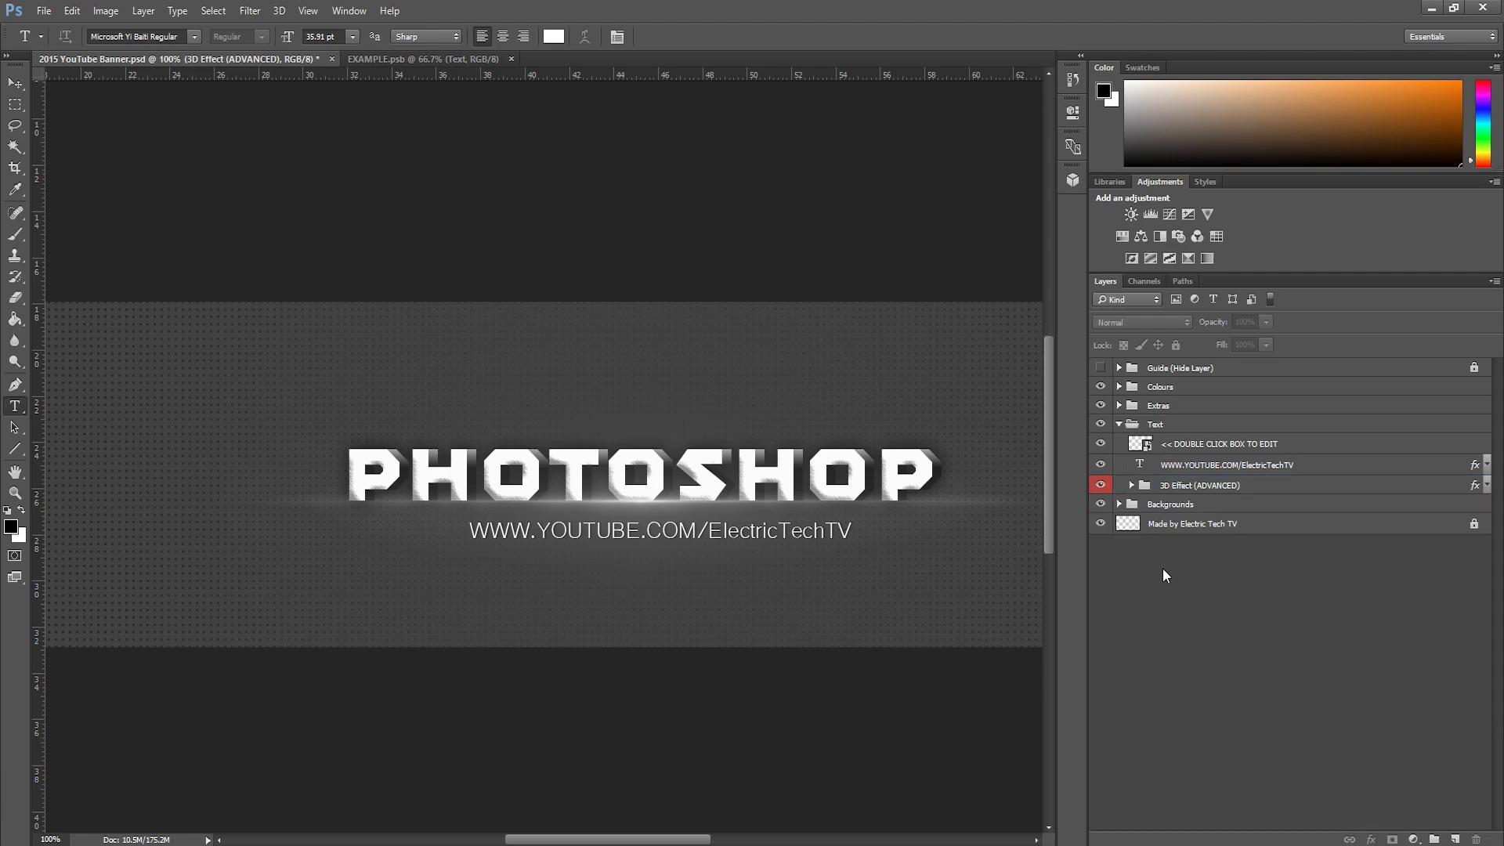
Expand Backgrounds and compare the banner with and without the Patten layer.
left_click(1119, 504)
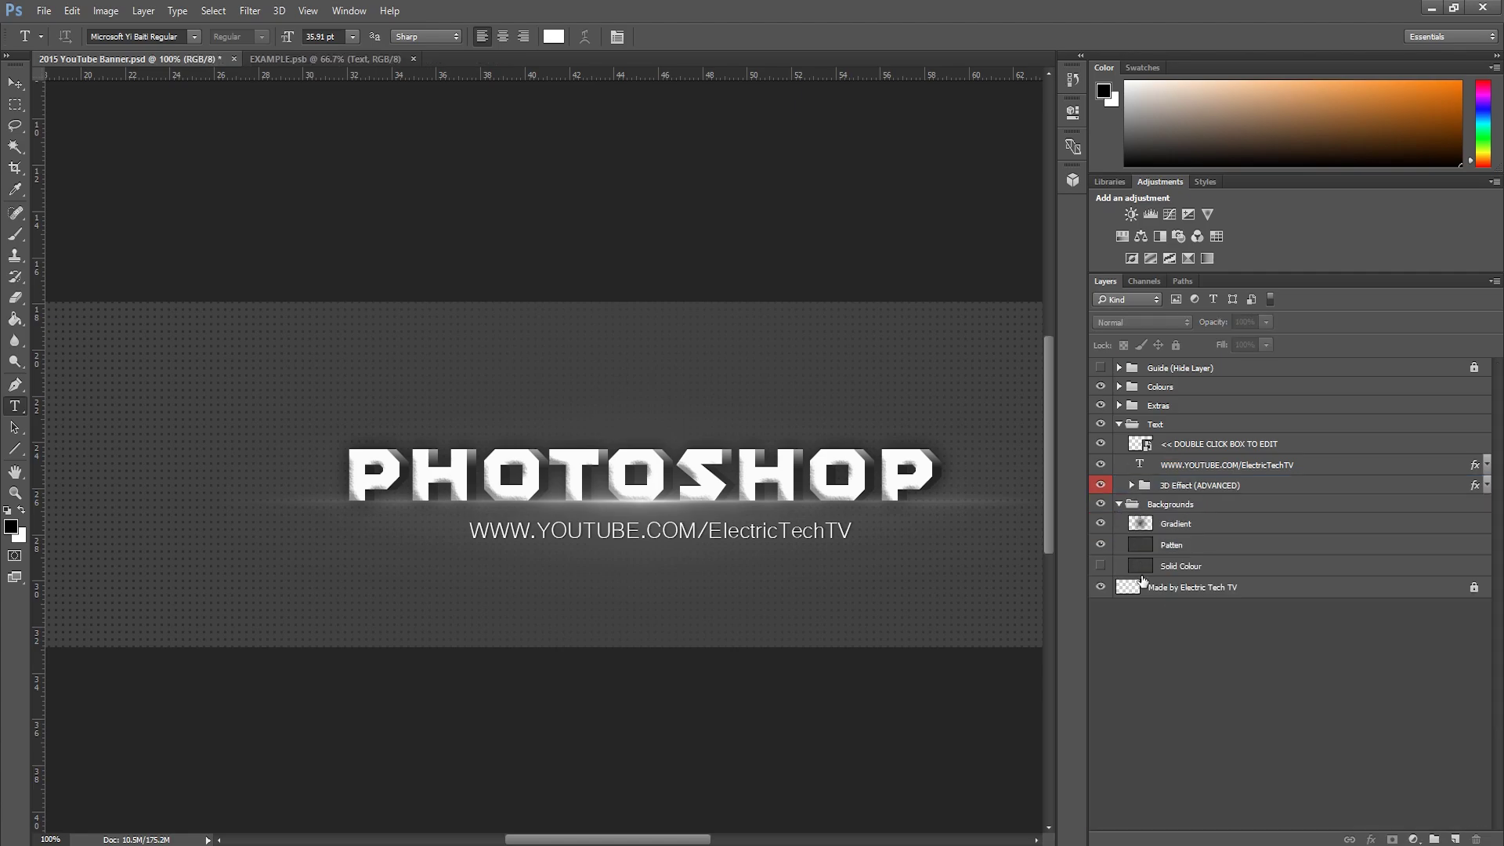
left_click(15, 493)
scroll(504, 261, "down", 3)
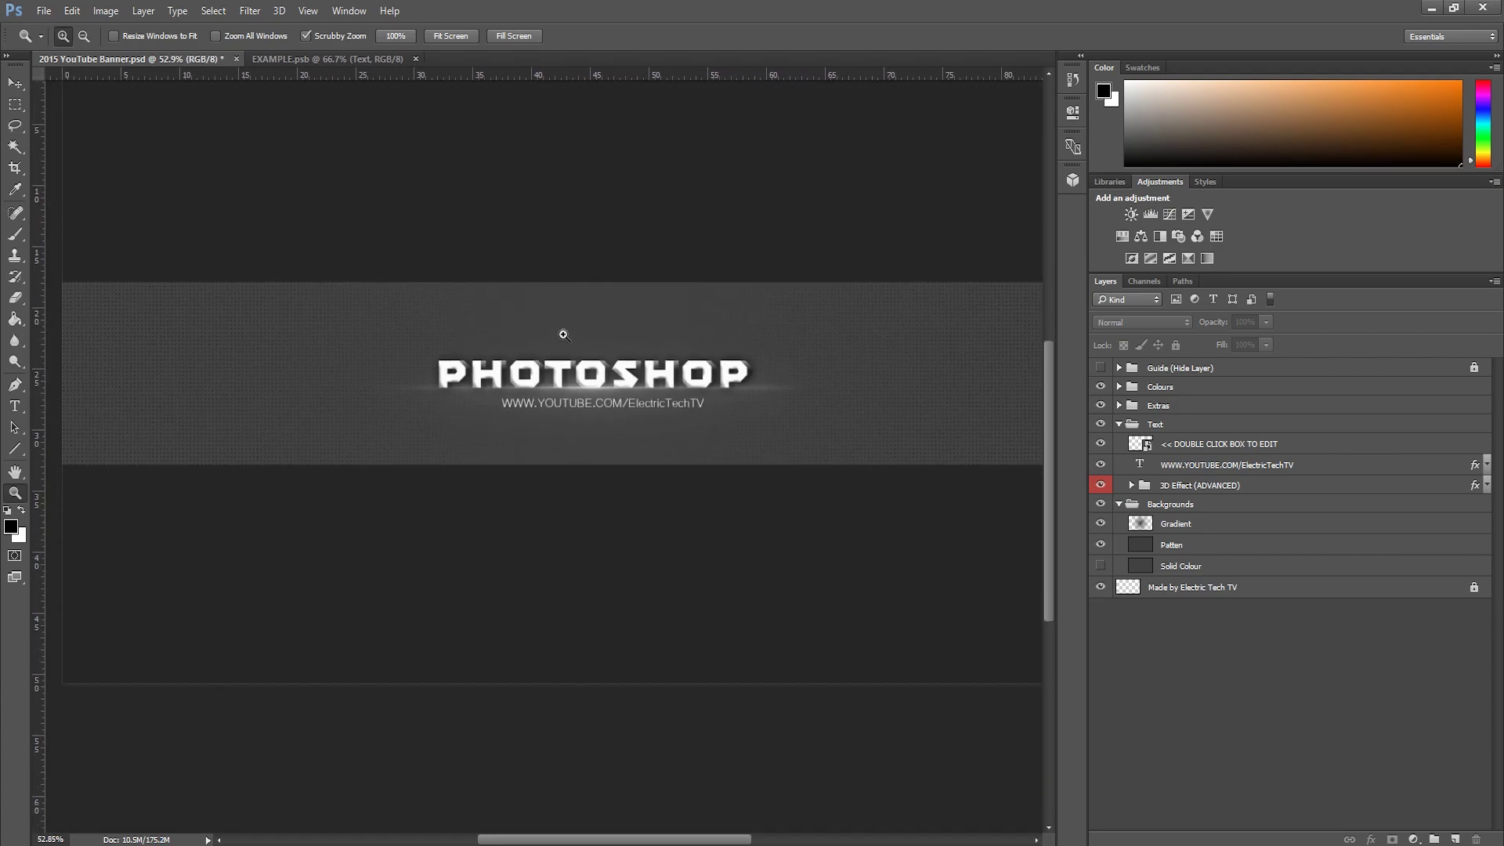
left_click(1101, 546)
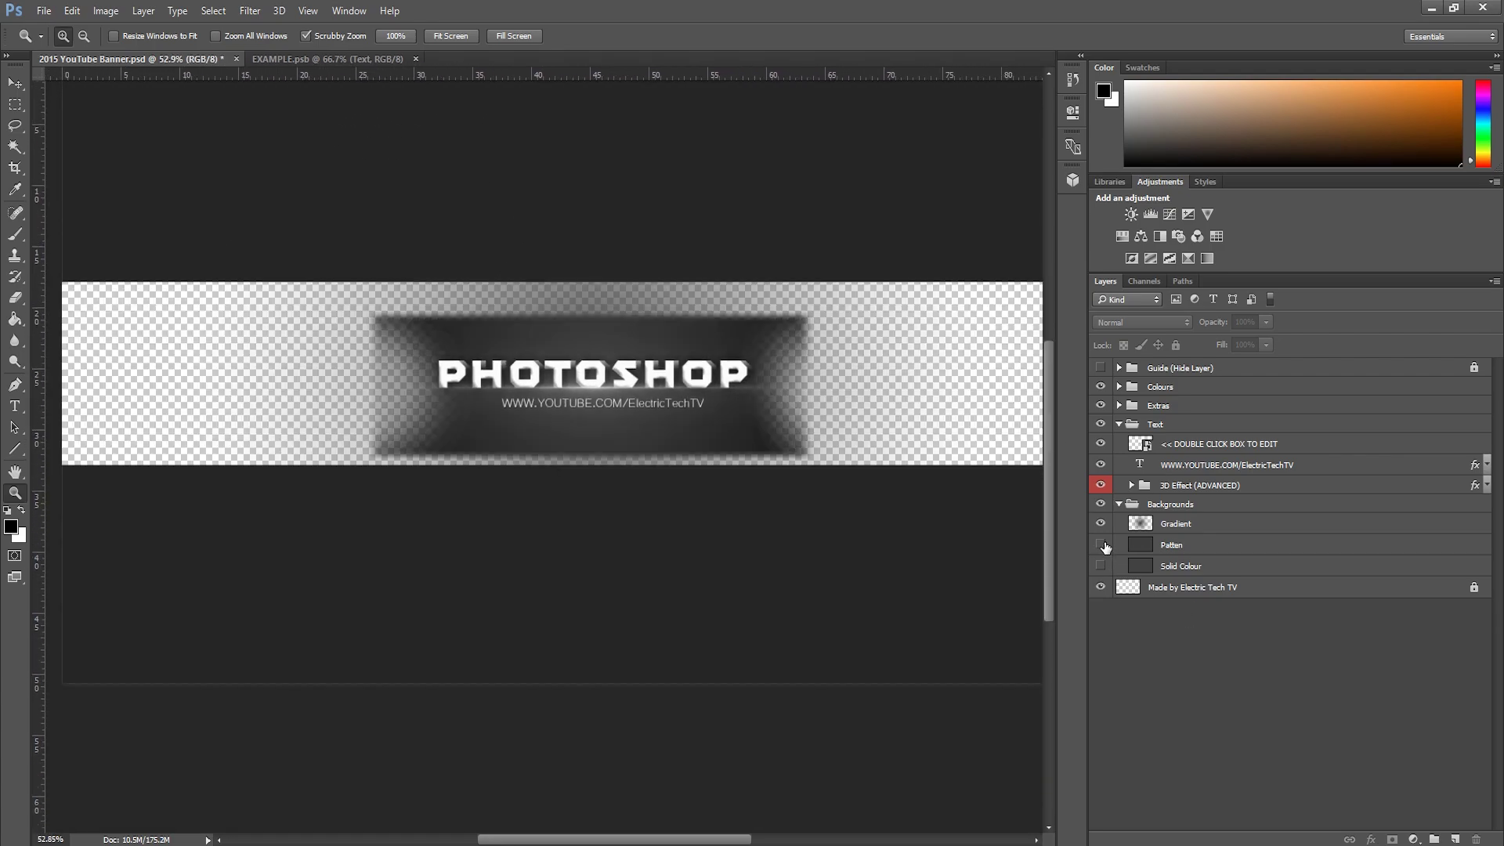
left_click(1101, 546)
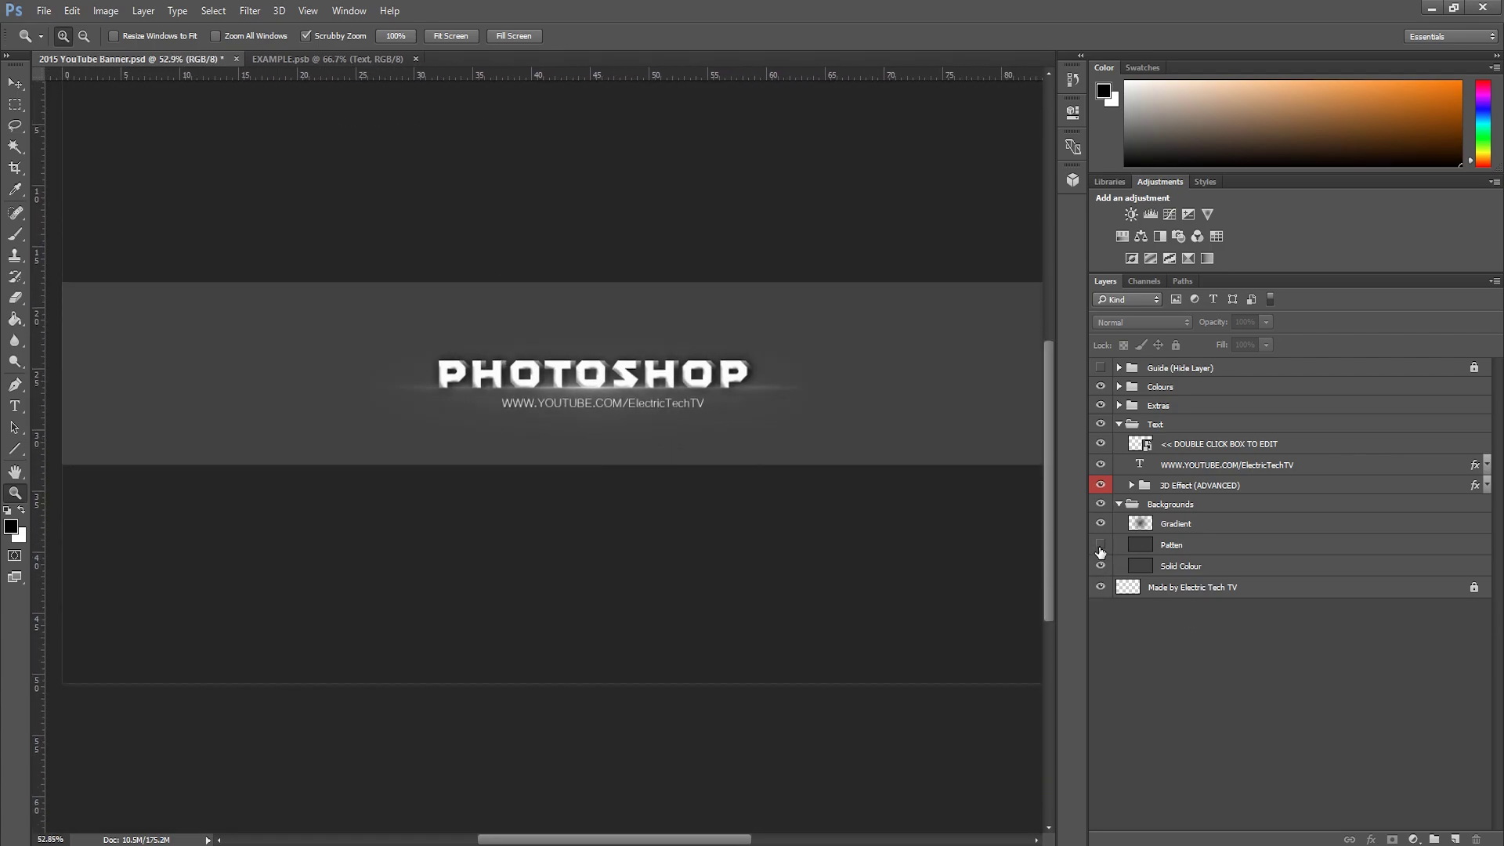
left_click(1101, 546)
left_click(1101, 547)
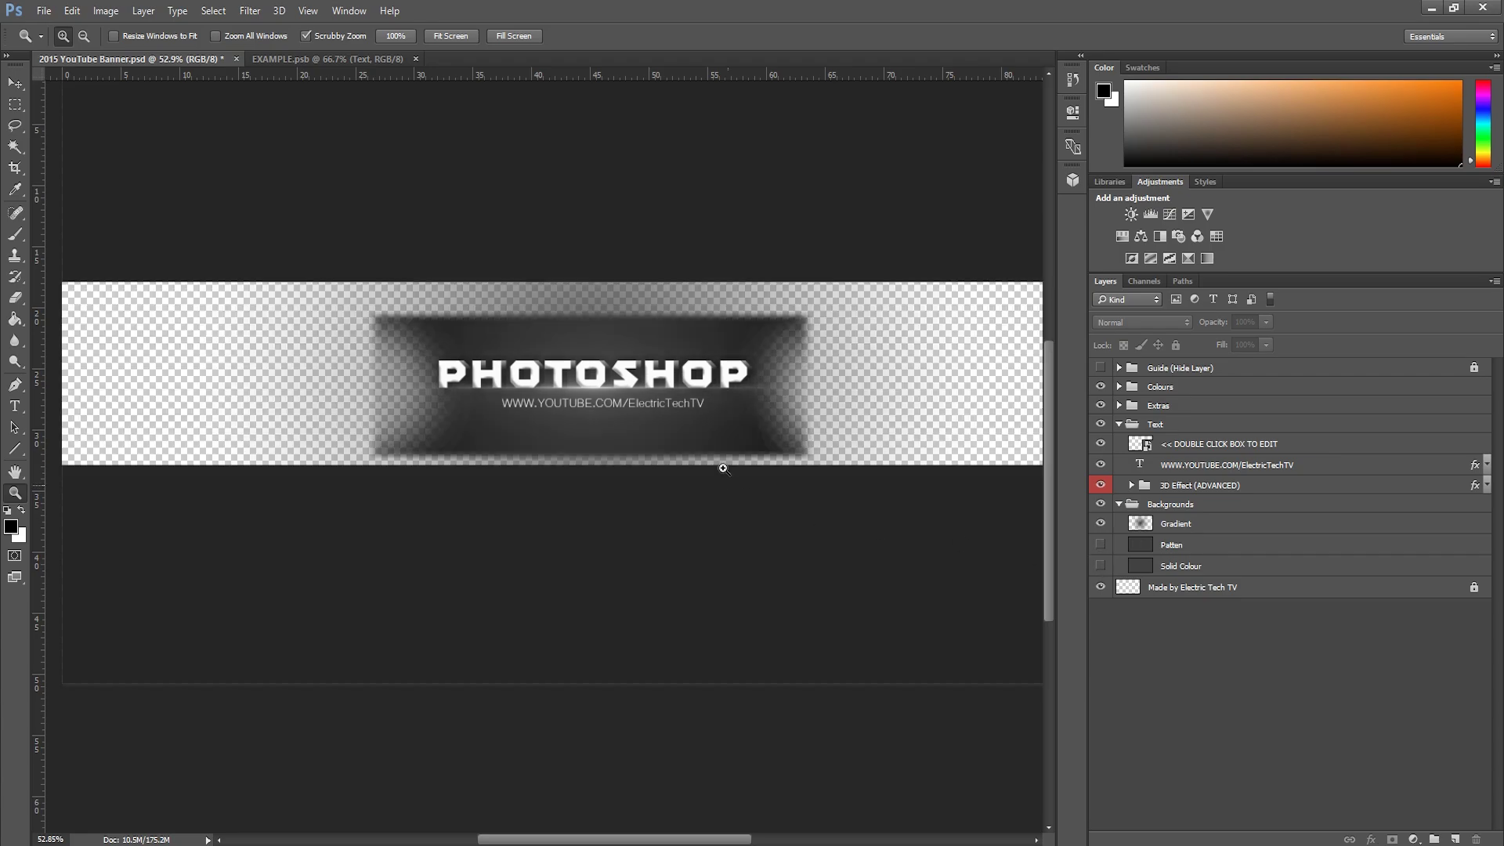
Turn on the Solid Colour layer and hide the Gradient layer.
left_click(1100, 566)
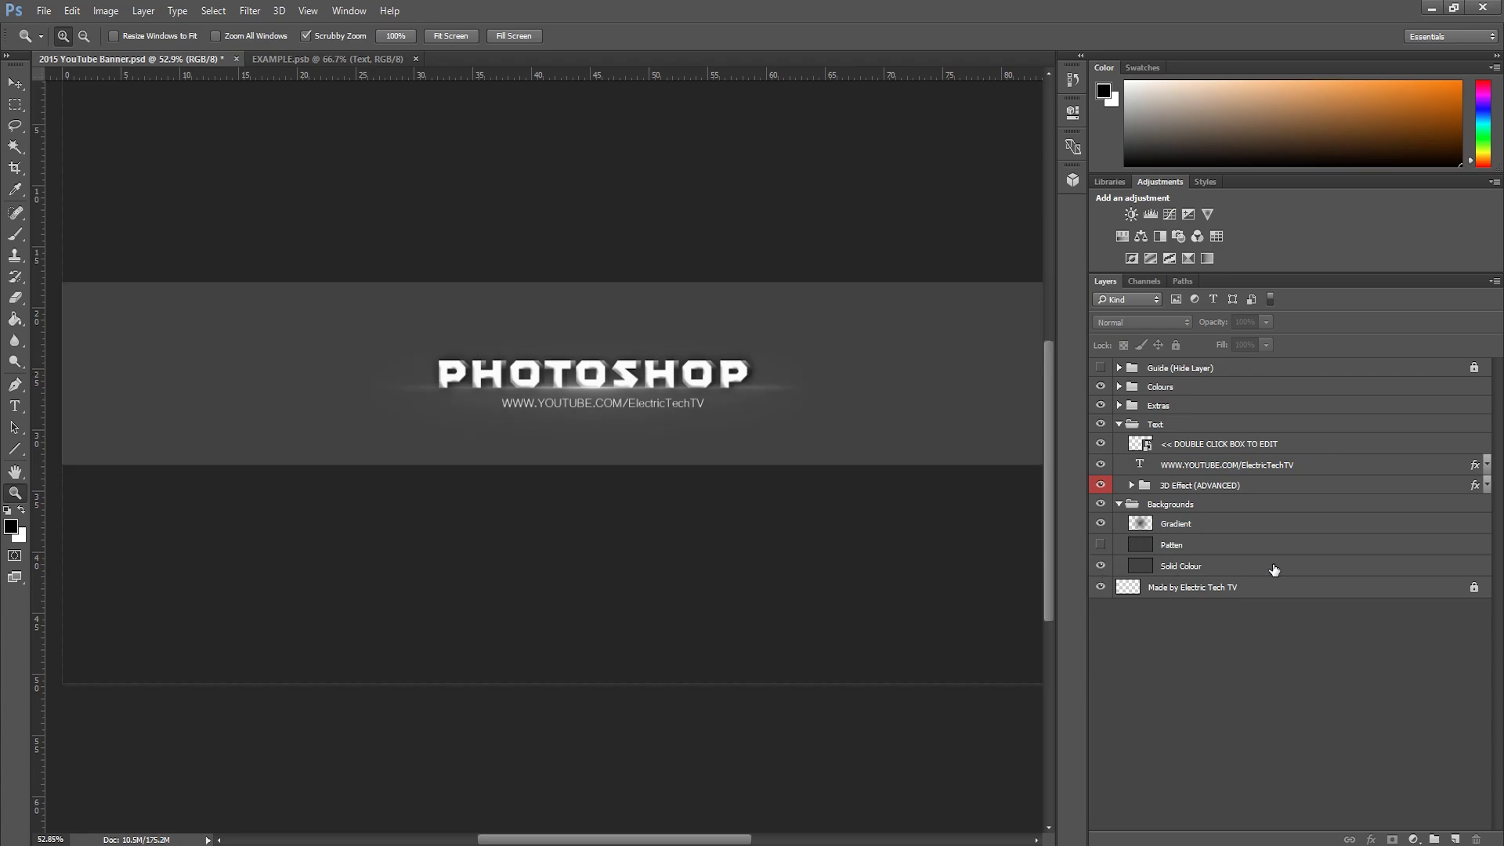
left_click(1165, 571)
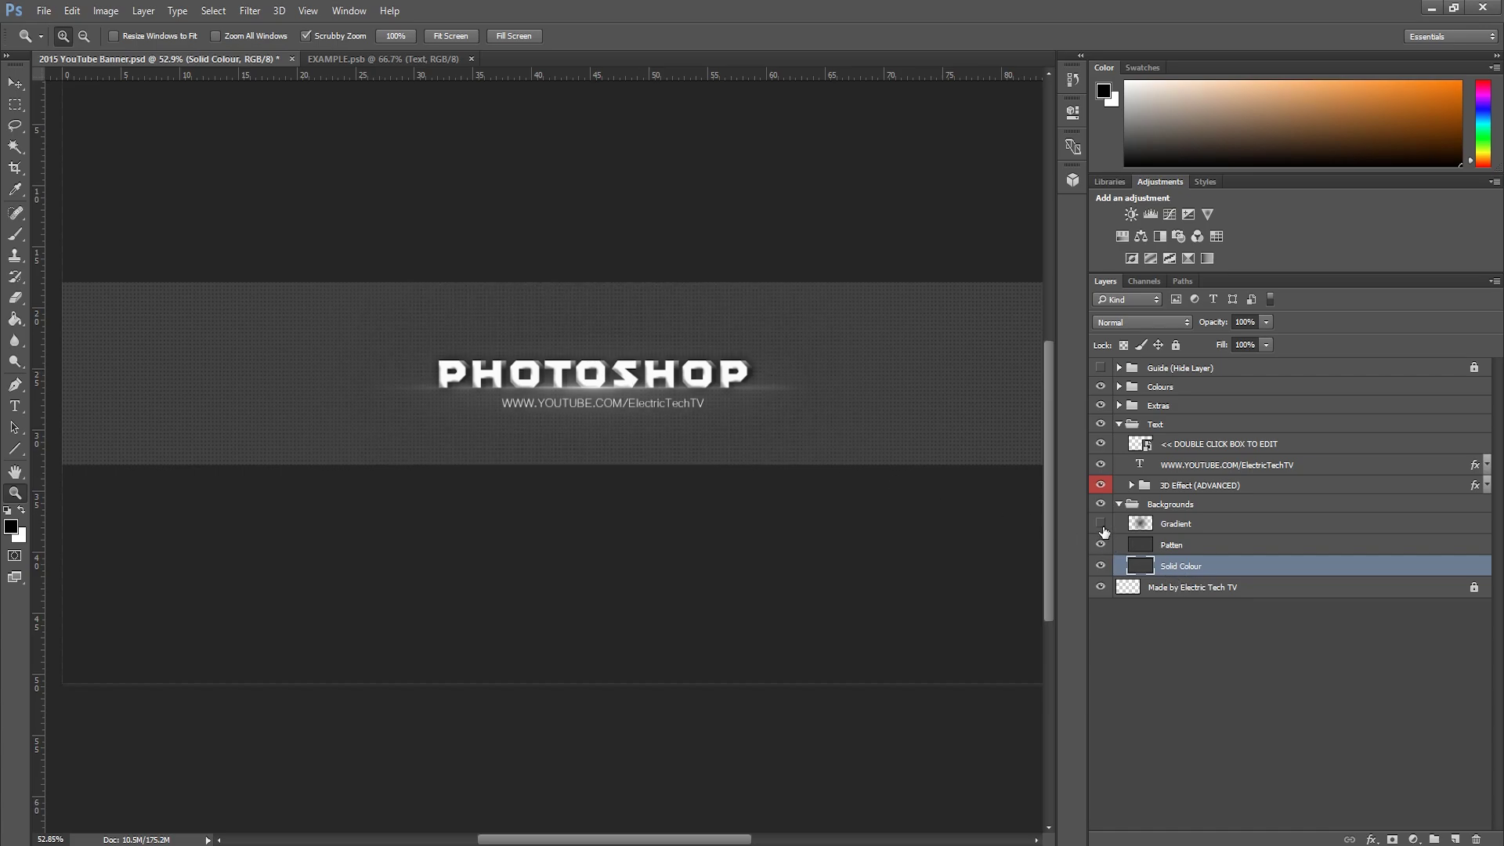
left_click(1101, 525)
left_click_drag(554, 352, 621, 324)
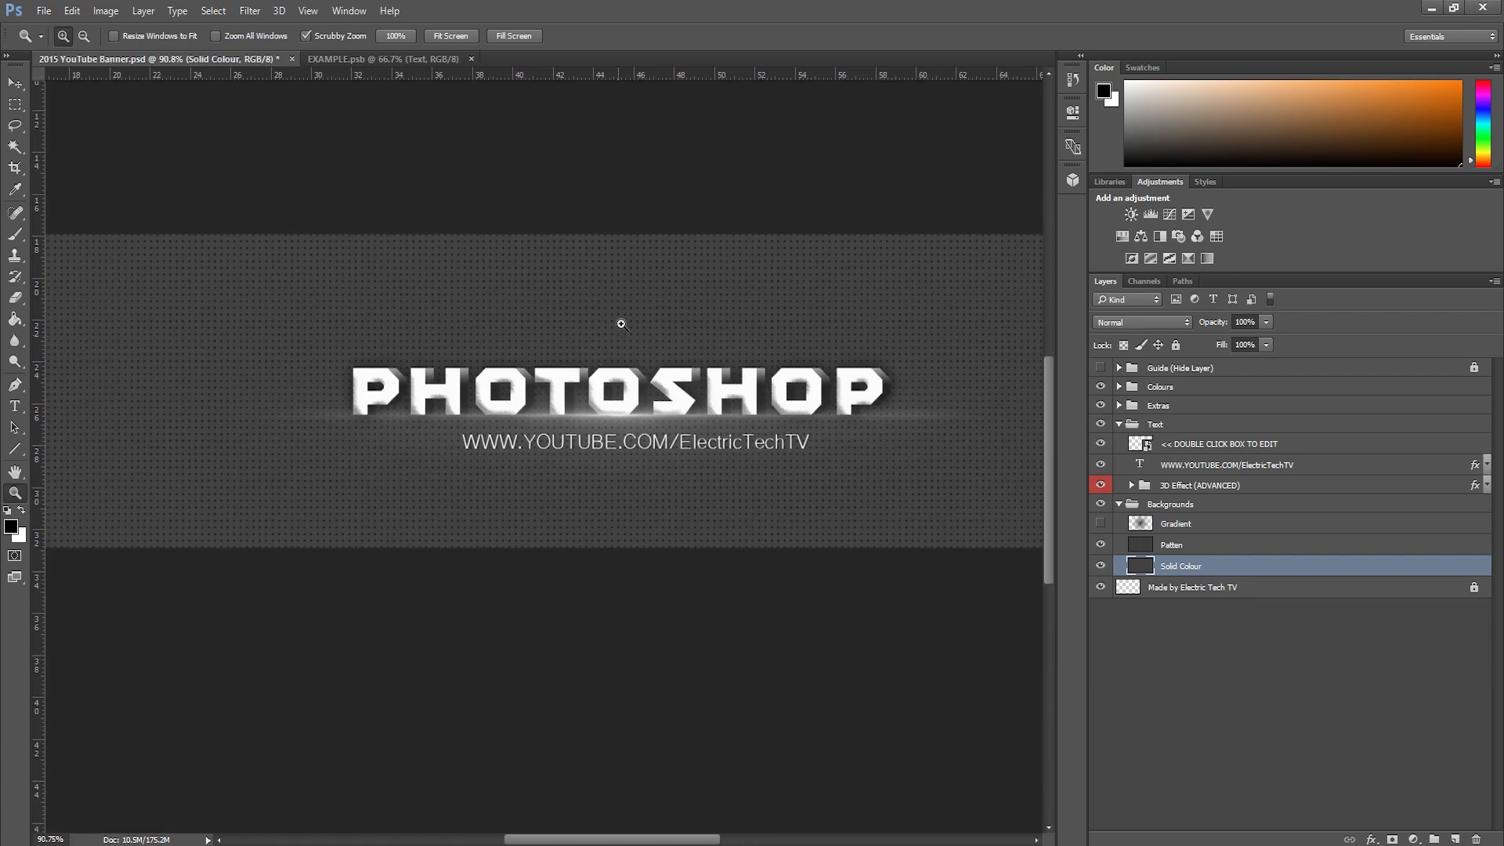
left_click(1100, 524)
left_click(1101, 523)
Fit the banner in view and fold up the Text and Backgrounds groups.
scroll(634, 336, "down", 5)
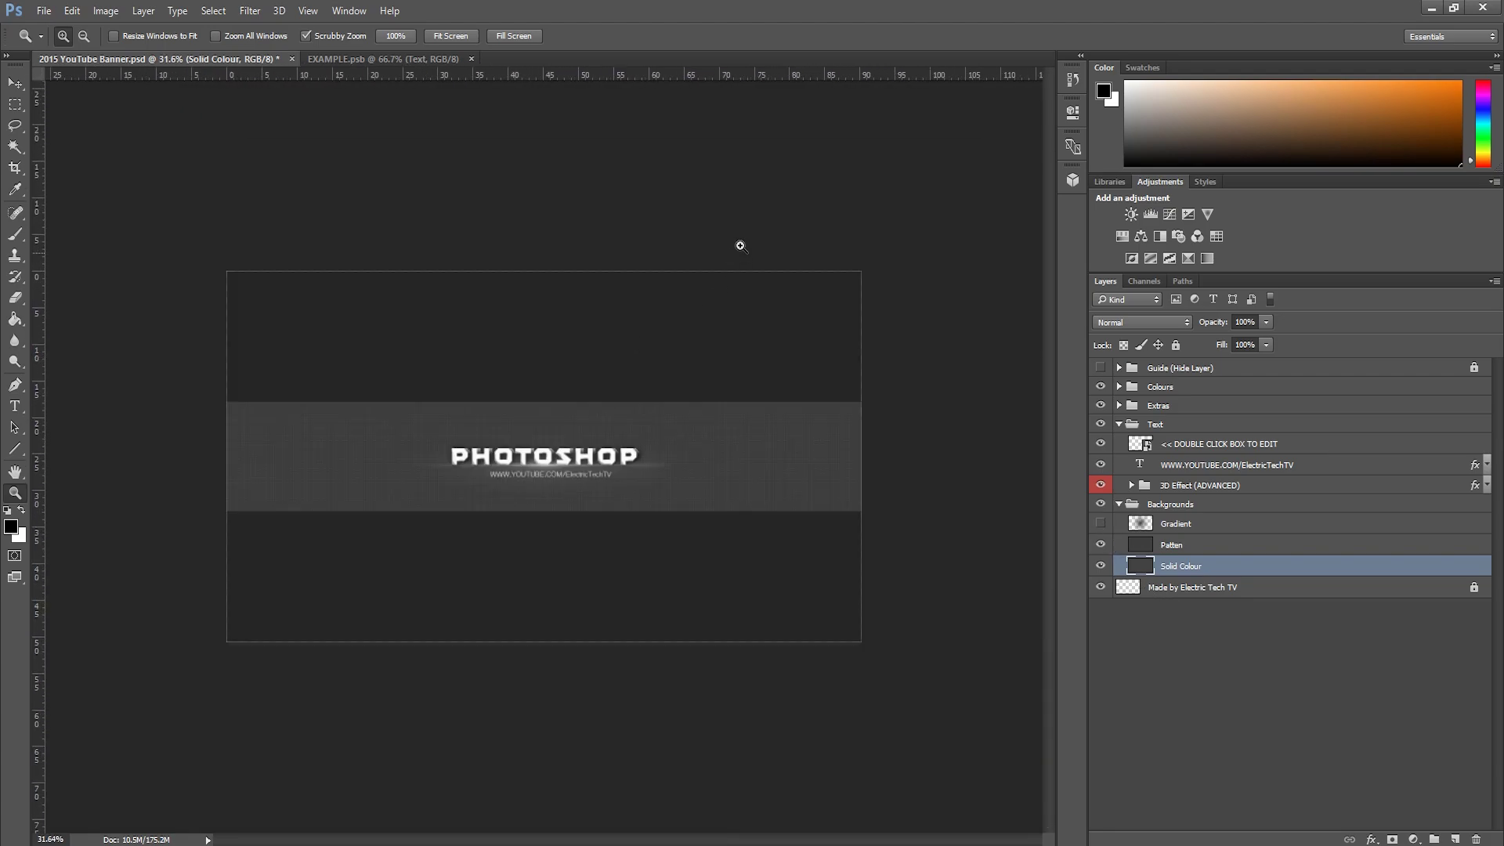
scroll(572, 454, "up", 2)
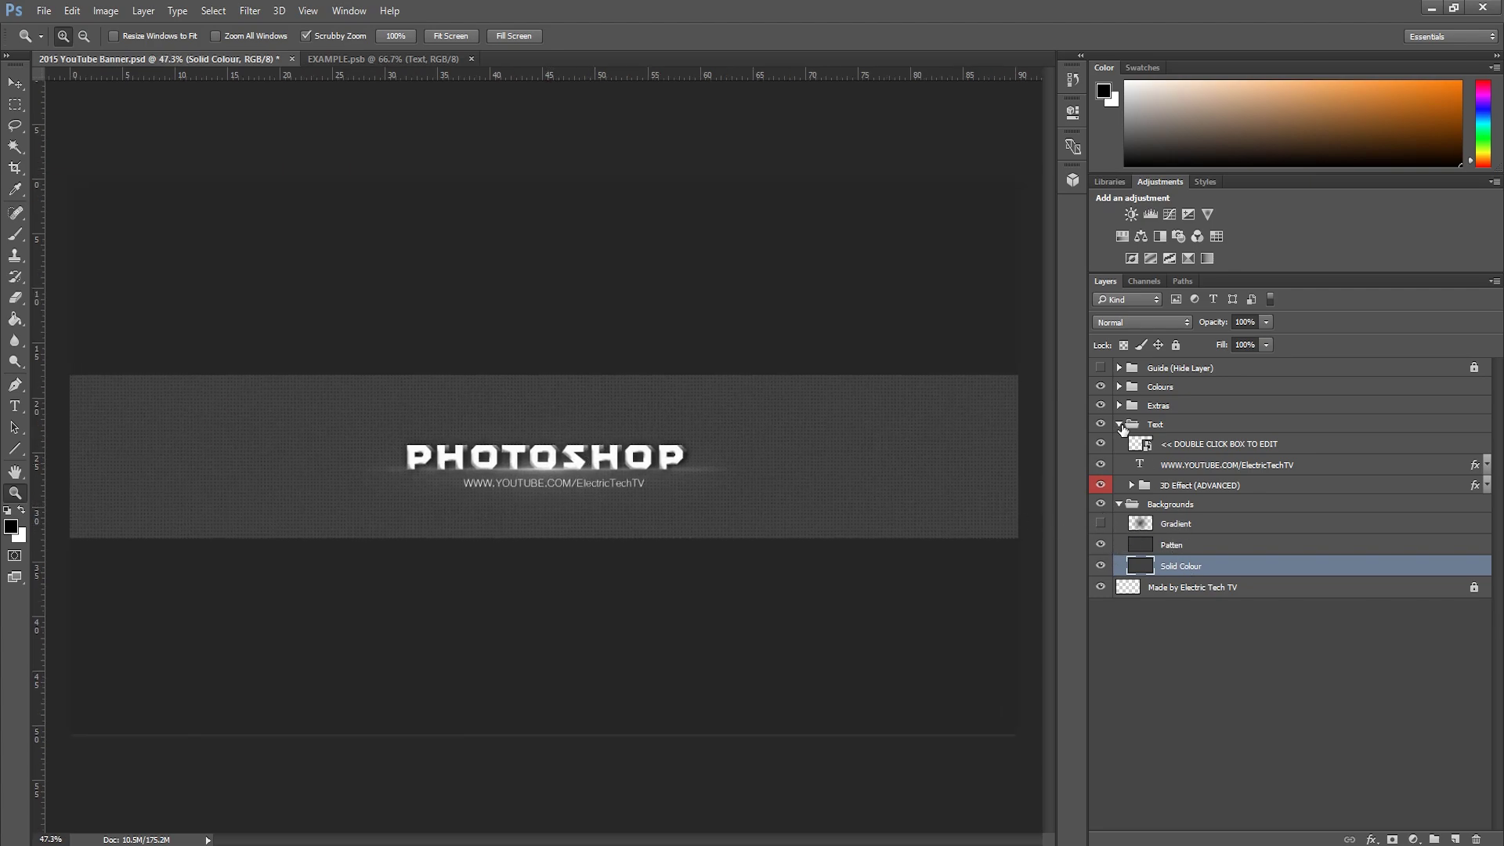
left_click(1119, 424)
left_click(1194, 584)
left_click(1118, 443)
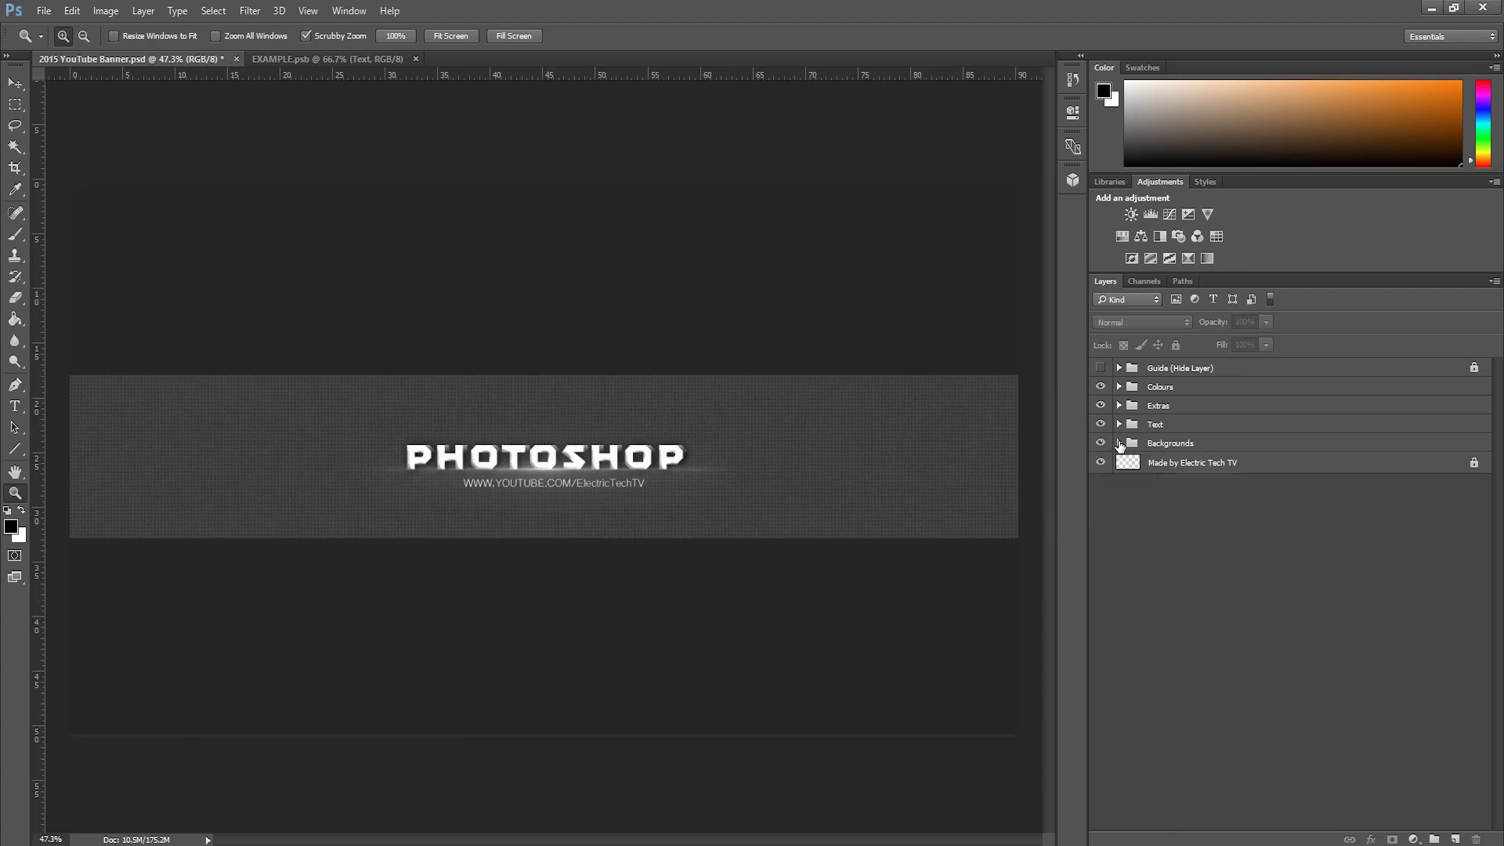